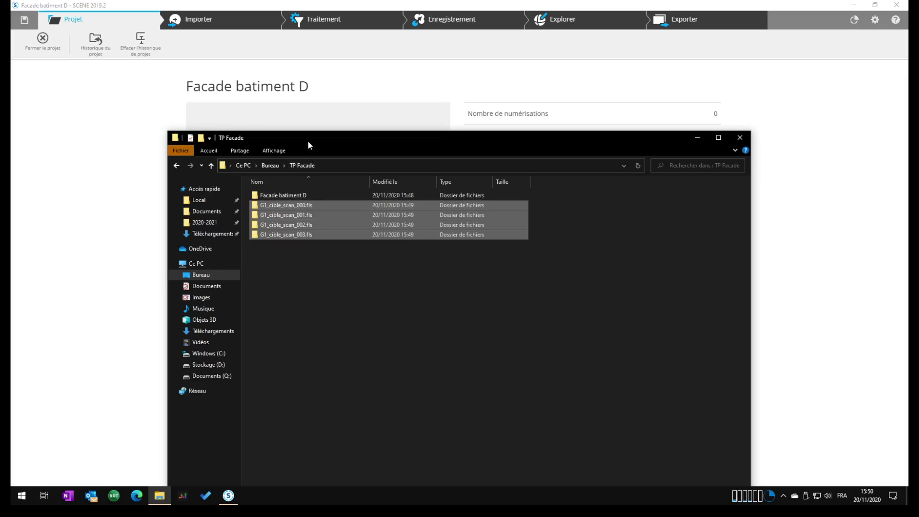
# - Import the four scans G1_cible_scan_000.fls to G1_cible_scan_003.fls from the TP Facade folder into the Facade batiment D project
pyautogui.moveTo(309, 139); pyautogui.dragTo(421, 97)
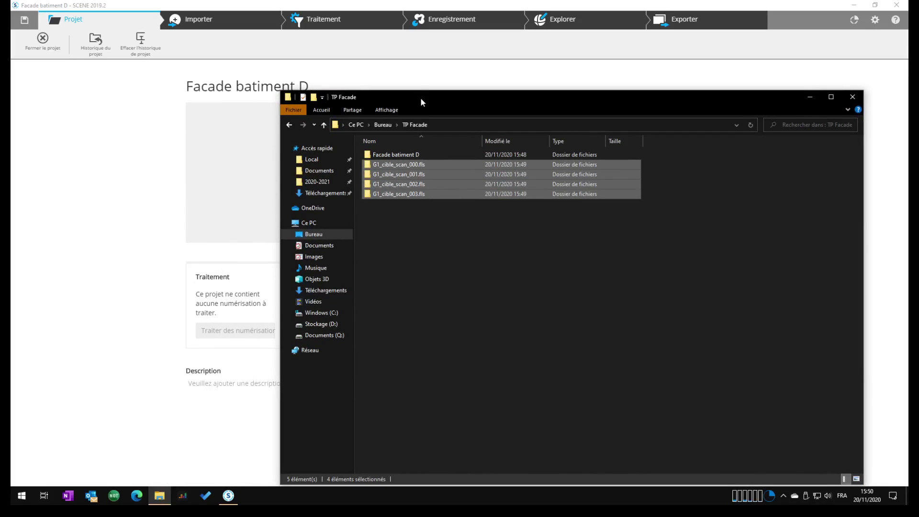
pyautogui.click(268, 259)
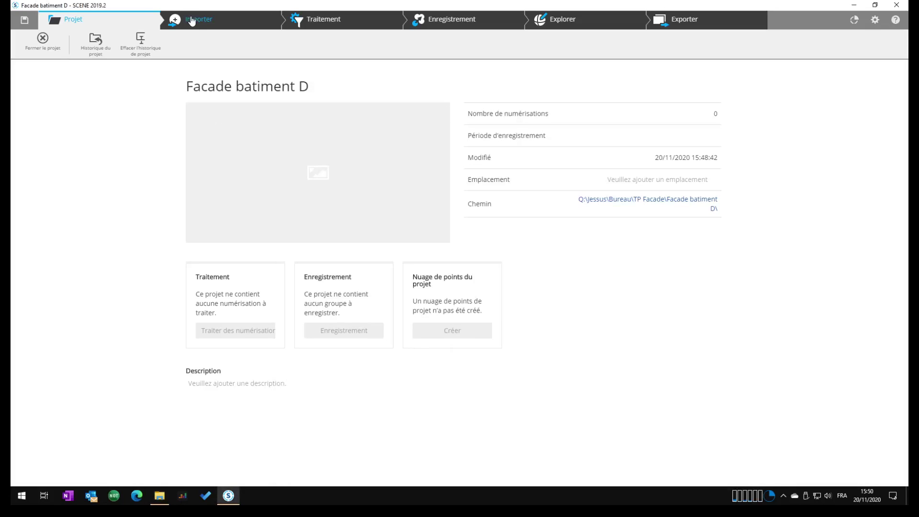
pyautogui.click(192, 19)
pyautogui.click(159, 496)
pyautogui.moveTo(400, 193); pyautogui.dragTo(245, 299)
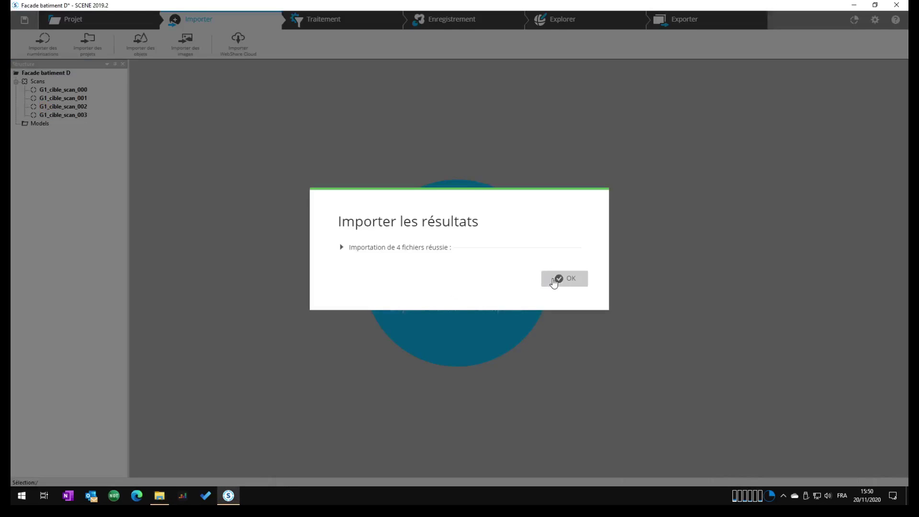
pyautogui.click(556, 281)
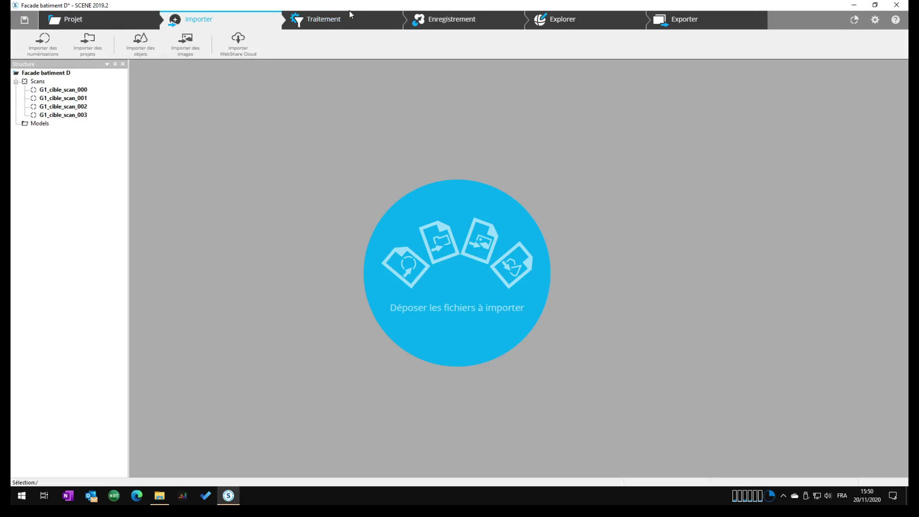
# - Select the whole Scans group for processing and proceed to the processing configuration
pyautogui.click(341, 21)
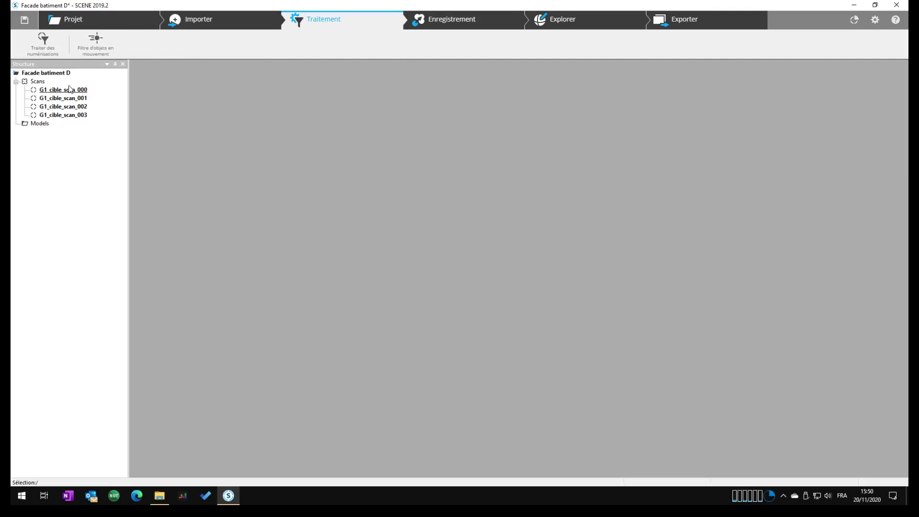
pyautogui.click(38, 82)
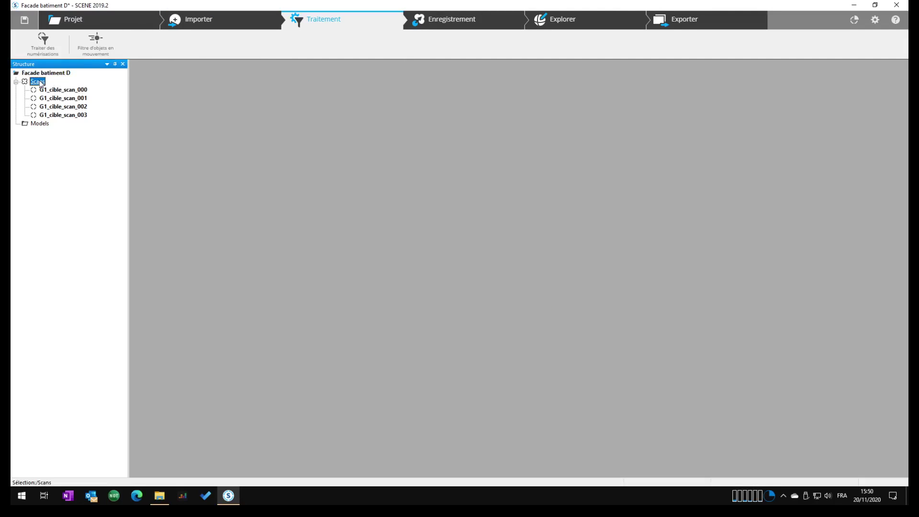
pyautogui.click(53, 52)
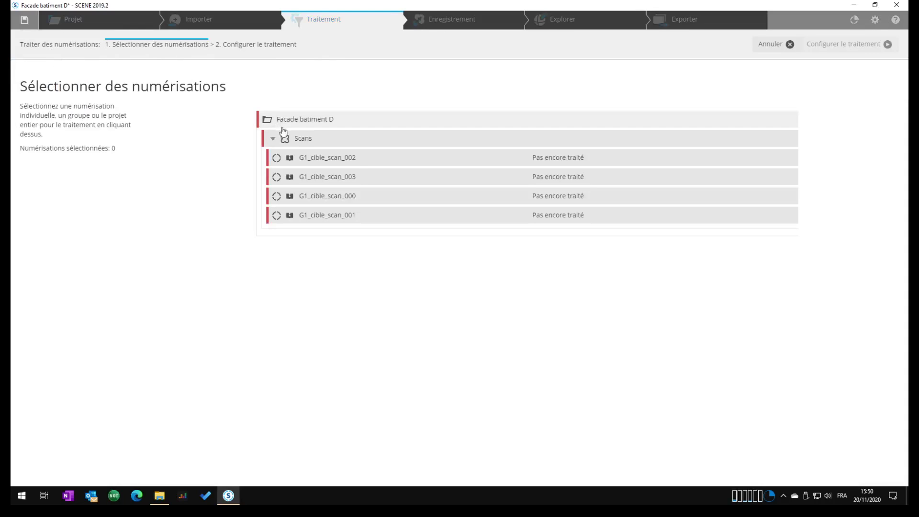
pyautogui.click(296, 143)
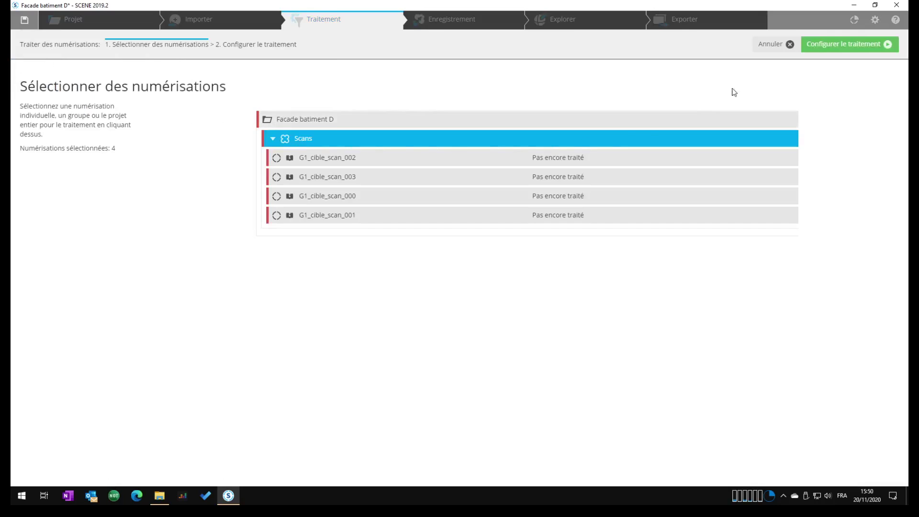
pyautogui.click(834, 44)
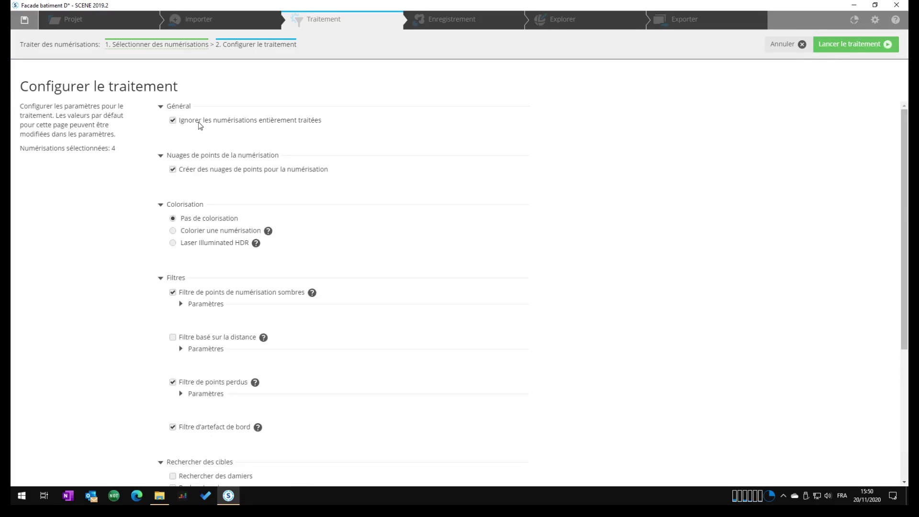
# - Consult the help on scan colouring and set the colorisation to Laser Illuminated HDR
pyautogui.scroll(-1, 205, 119)
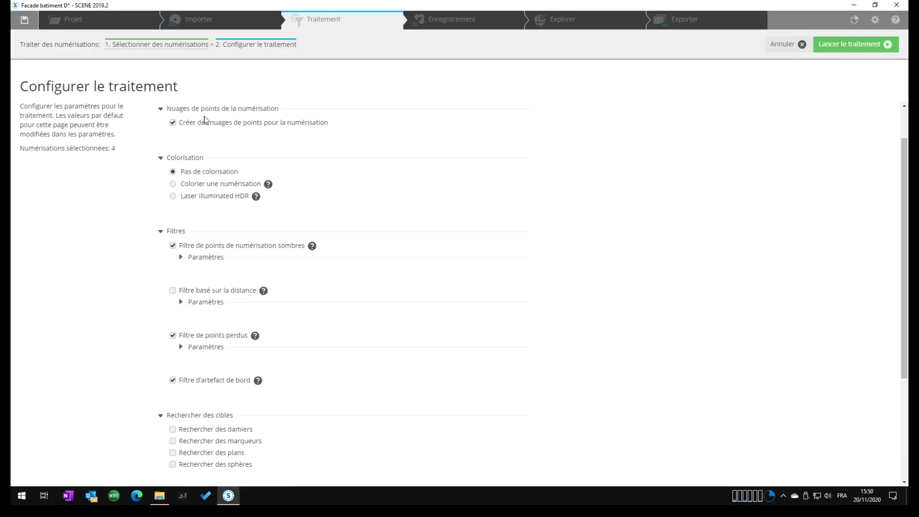
pyautogui.scroll(1, 205, 117)
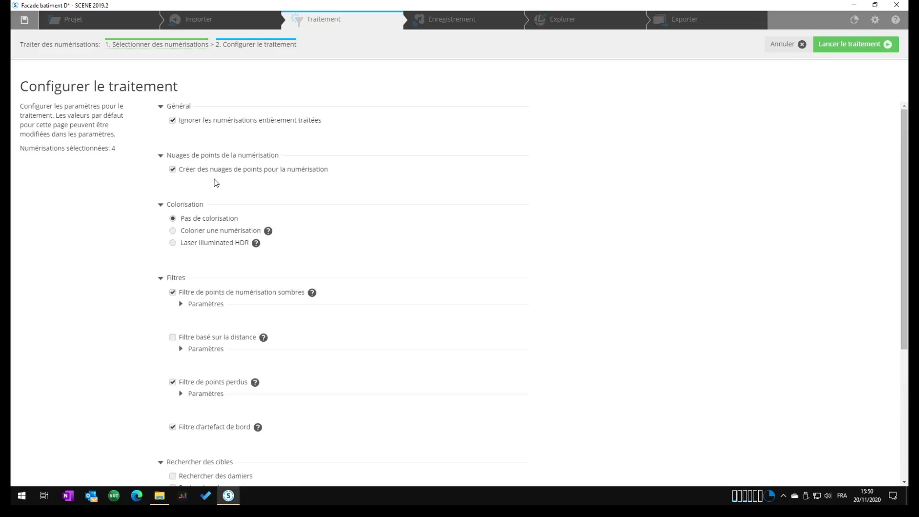
pyautogui.scroll(-1, 274, 211)
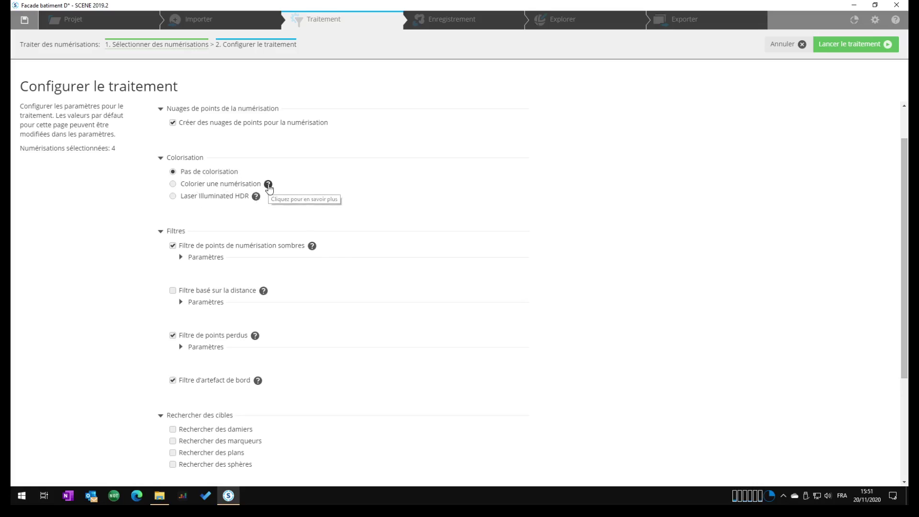
pyautogui.click(267, 186)
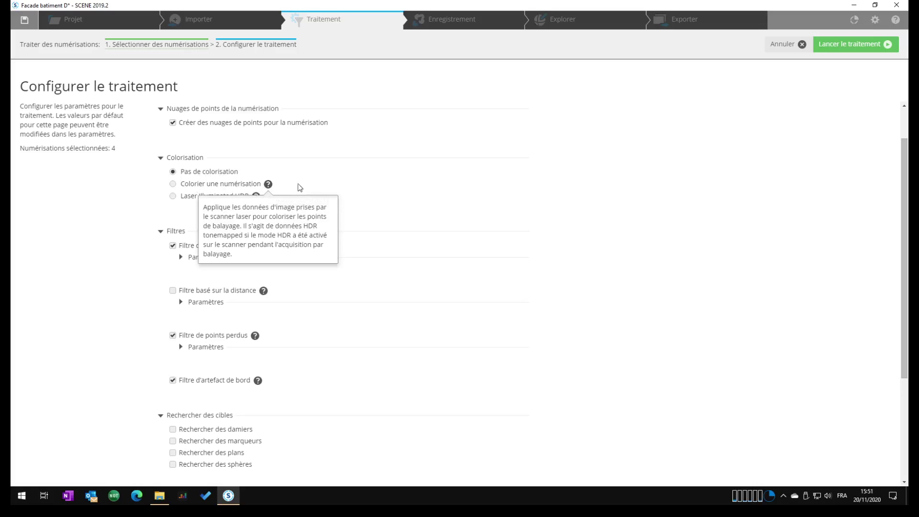
pyautogui.click(360, 216)
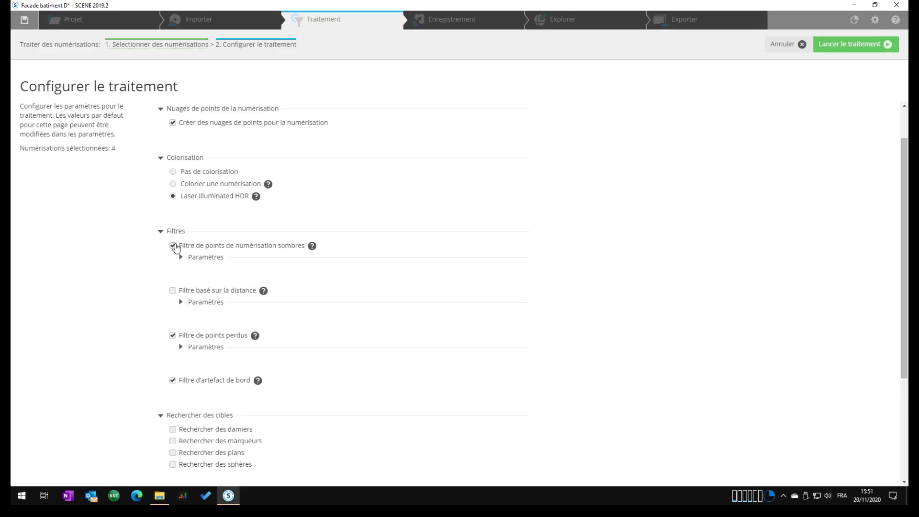
# - Enable the distance-based filter, show its parameters, and disable the edge artefact filter
pyautogui.scroll(-1, 177, 244)
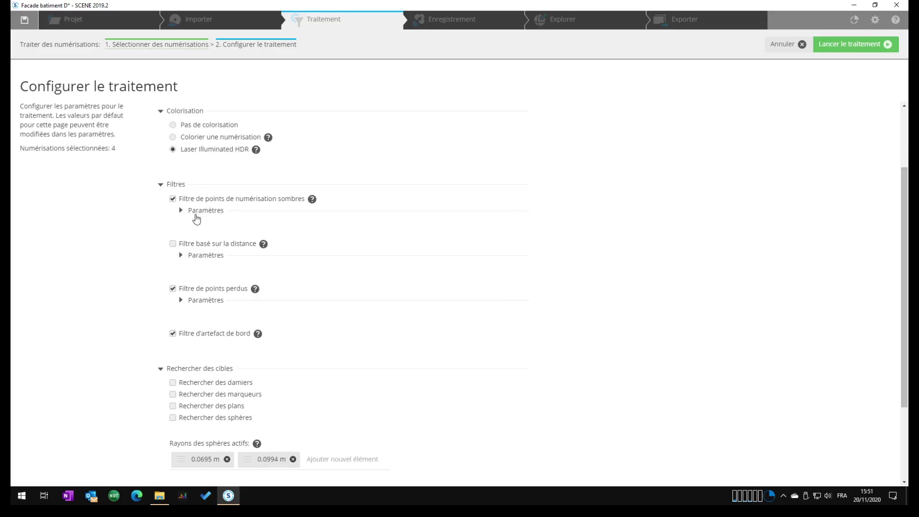
pyautogui.click(181, 255)
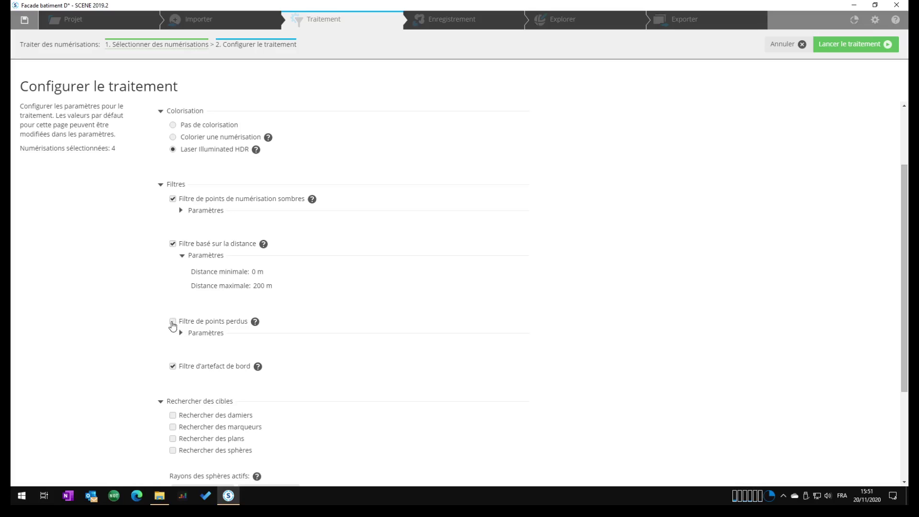
pyautogui.click(173, 367)
# - Launch the processing of the selected scans and dismiss the results report
pyautogui.scroll(-2, 237, 381)
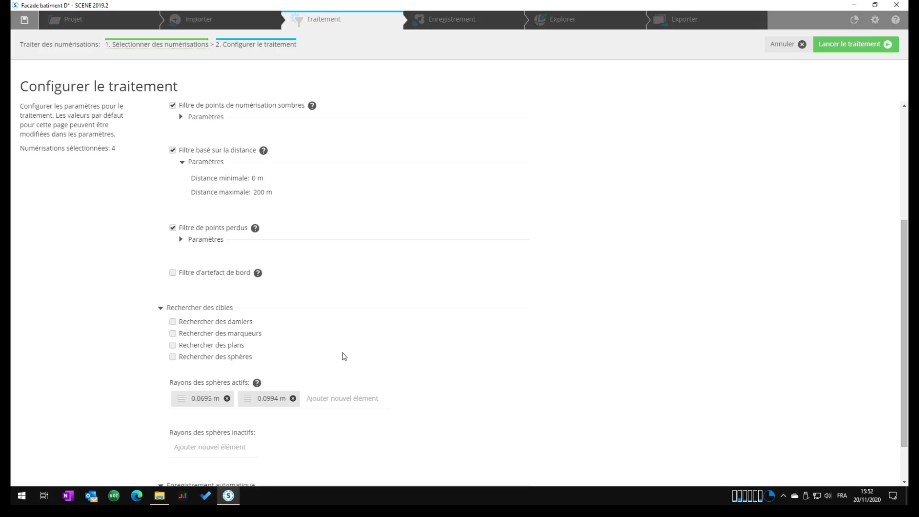
pyautogui.scroll(-1, 414, 314)
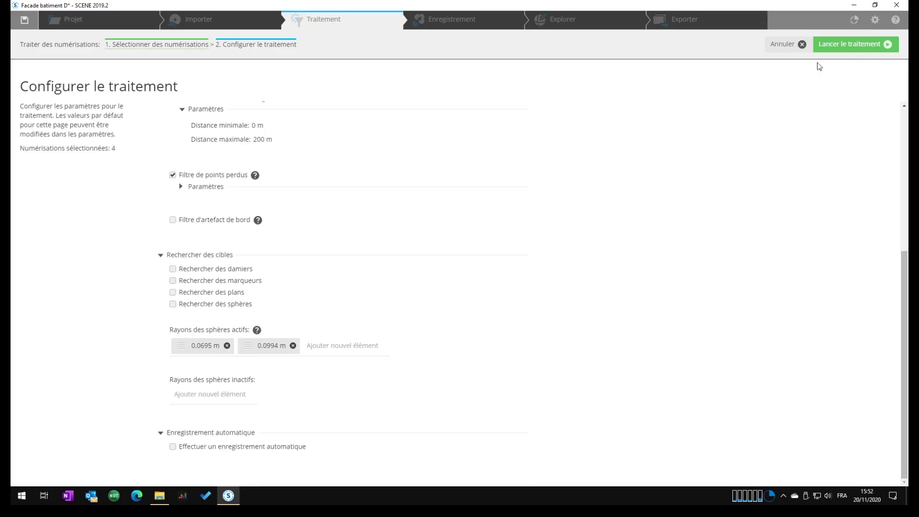
pyautogui.click(846, 45)
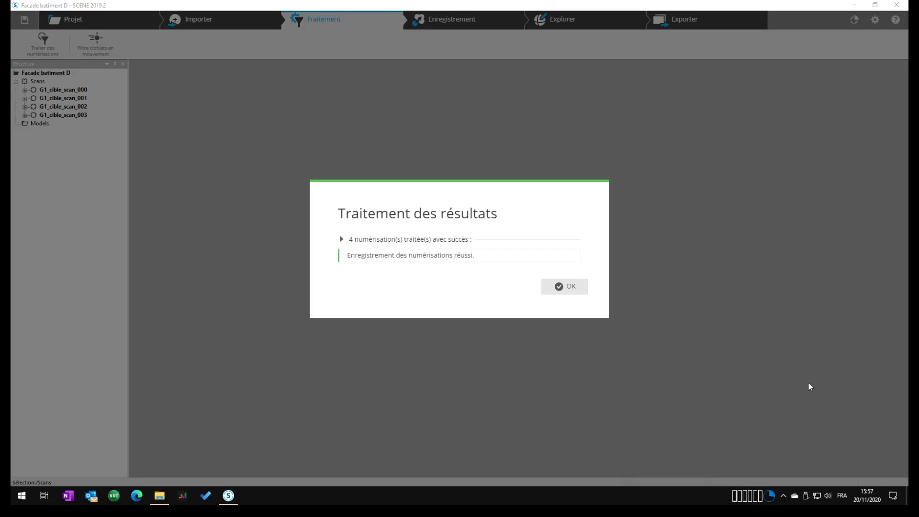
pyautogui.click(577, 293)
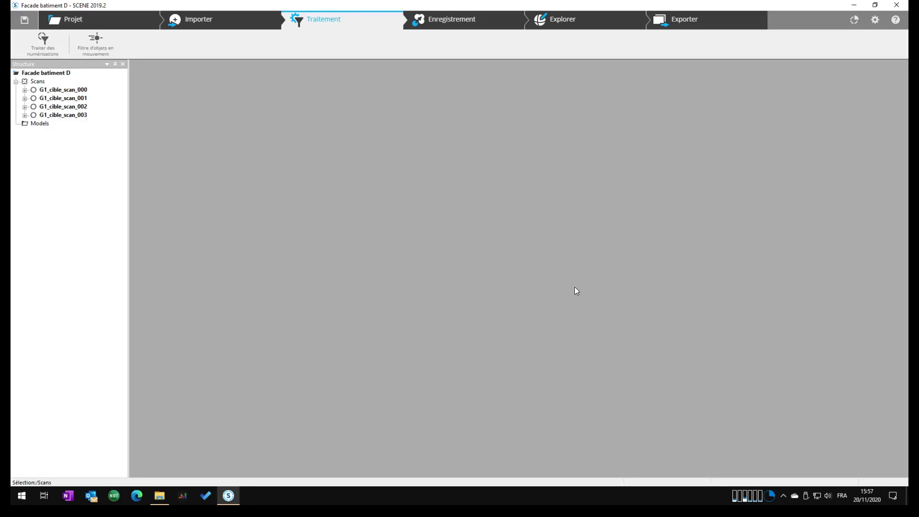
# - Look over the scans in the registration list, and open G1_cible_scan_000 in the Explorer workspace
pyautogui.click(456, 19)
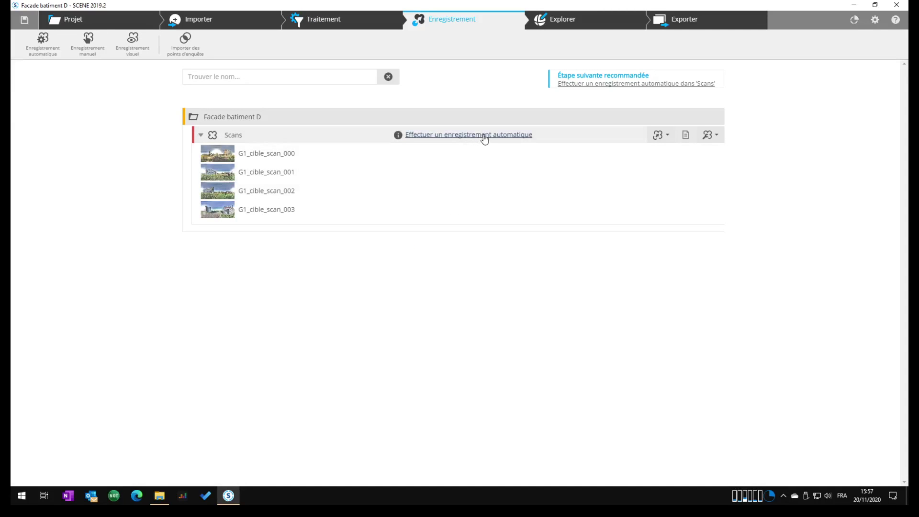
pyautogui.moveTo(288, 194); pyautogui.dragTo(288, 170)
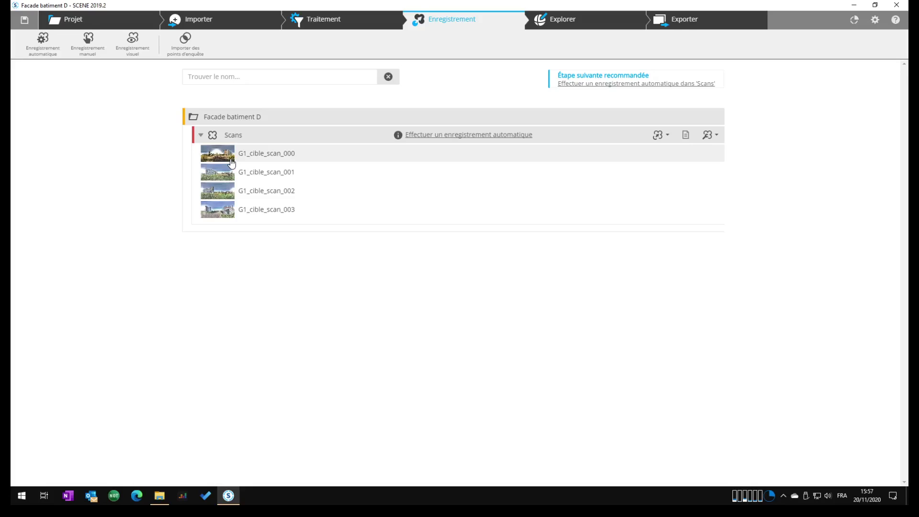
pyautogui.click(571, 29)
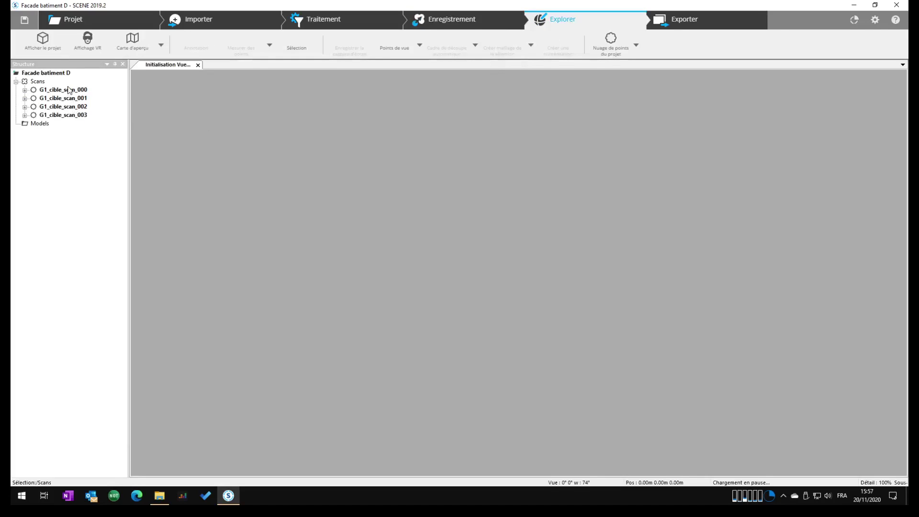
pyautogui.click(69, 90)
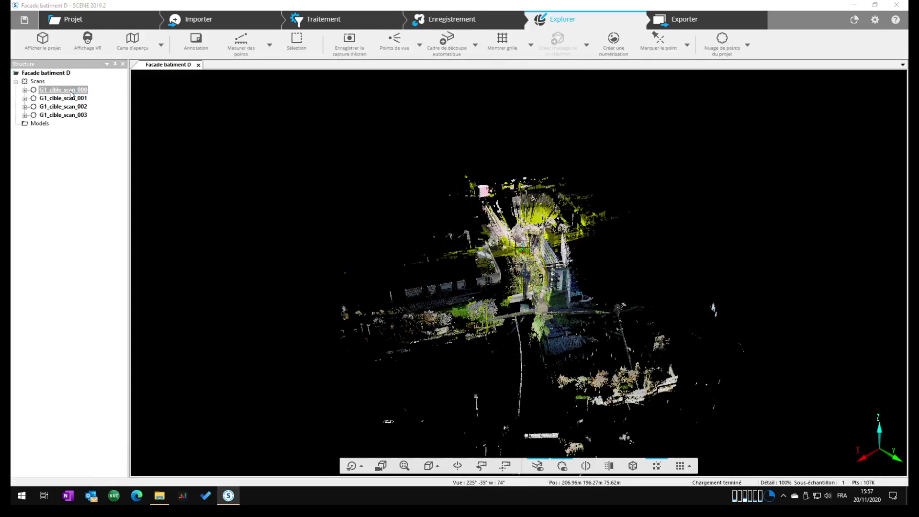
pyautogui.doubleClick(70, 90)
# - Mark two target spheres in G1_cible_scan_000, one at the pavement edge beside the facade and one in the grass
pyautogui.moveTo(488, 171); pyautogui.dragTo(572, 229)
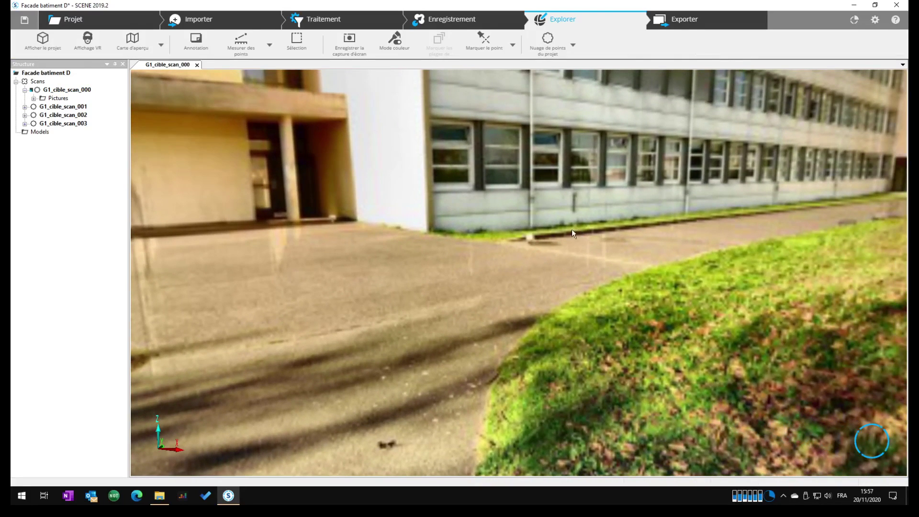
pyautogui.click(514, 43)
pyautogui.click(518, 96)
pyautogui.click(588, 247)
pyautogui.moveTo(587, 248); pyautogui.dragTo(595, 222)
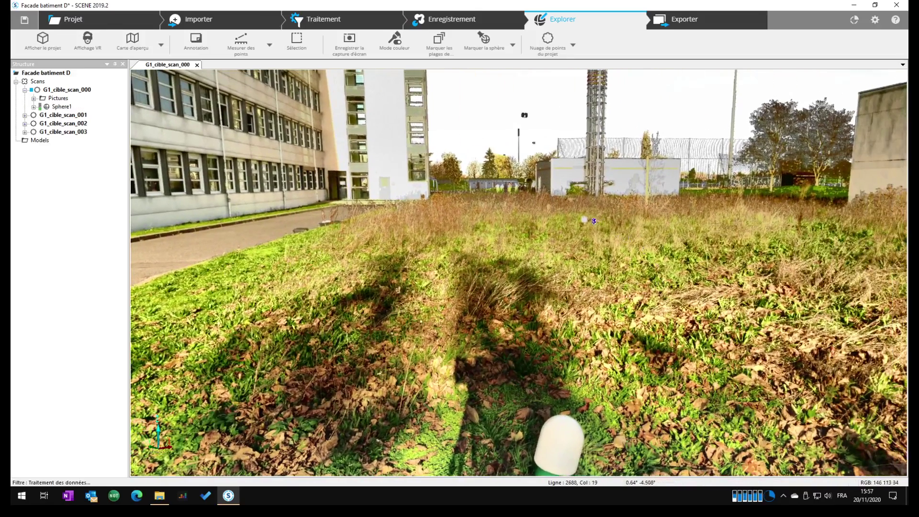
pyautogui.click(585, 217)
pyautogui.moveTo(585, 217); pyautogui.dragTo(410, 238)
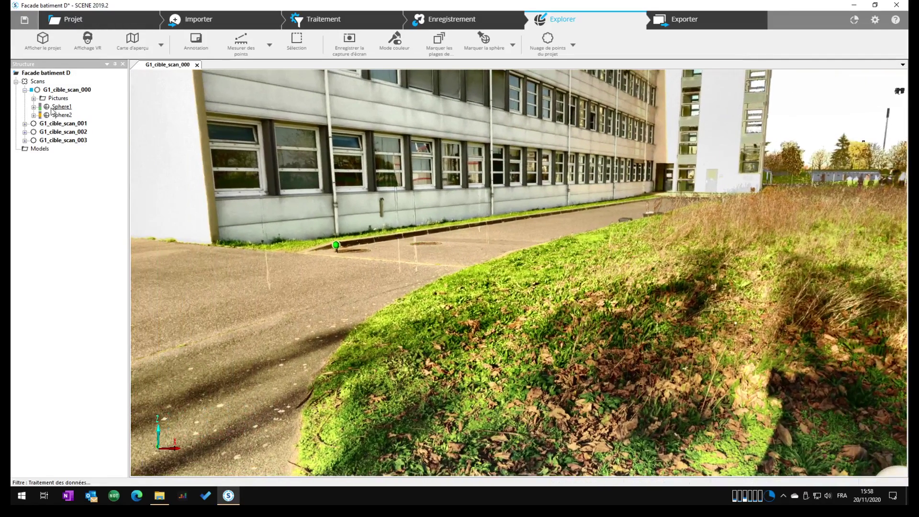
# - Open G1_cible_scan_001 and mark the target sphere standing in the middle of the lawn
pyautogui.doubleClick(59, 123)
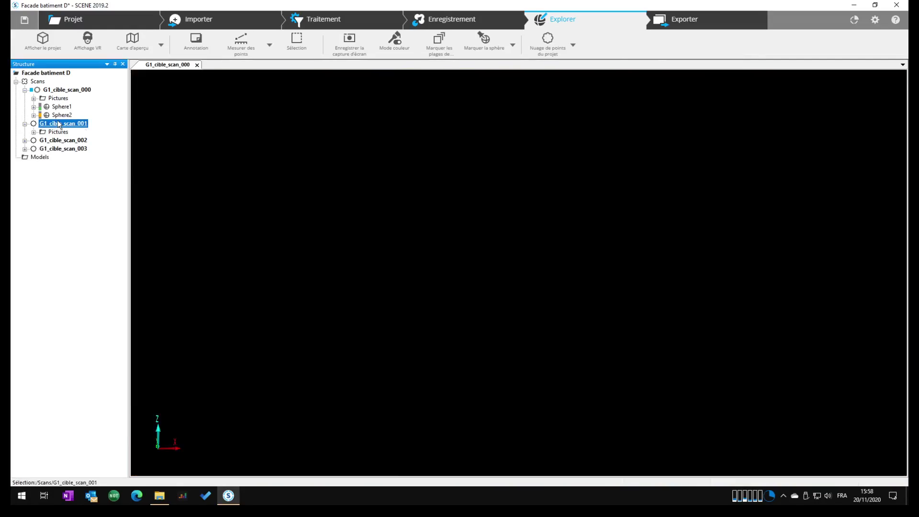
pyautogui.moveTo(423, 232); pyautogui.dragTo(730, 222)
pyautogui.moveTo(547, 246); pyautogui.dragTo(571, 253)
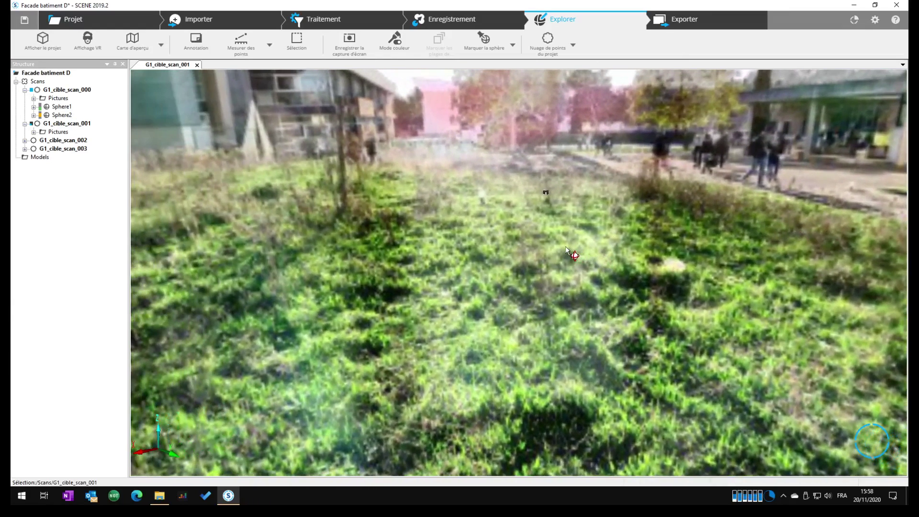
pyautogui.click(484, 40)
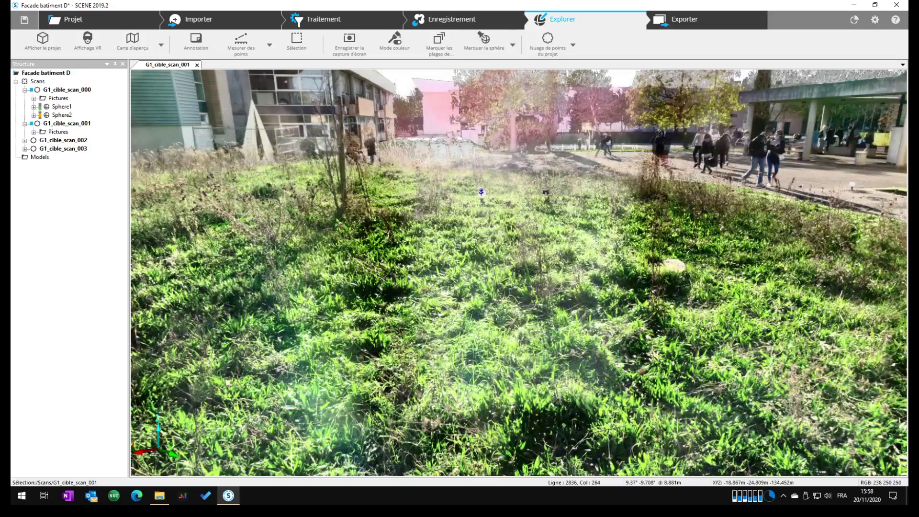
pyautogui.click(482, 191)
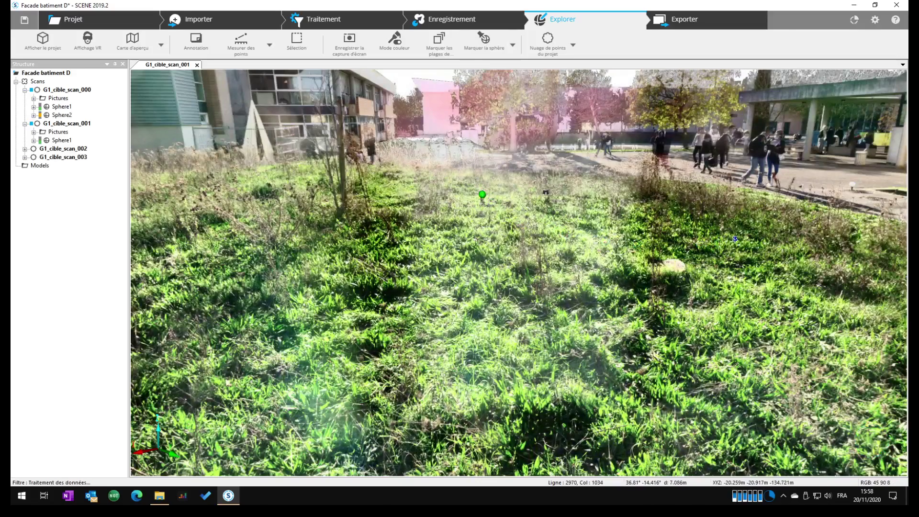
# - Mark three more target spheres around G1_cible_scan_001, including the one in the grass in front of the small technical building
pyautogui.moveTo(708, 246); pyautogui.dragTo(629, 253)
pyautogui.click(367, 219)
pyautogui.moveTo(638, 244); pyautogui.dragTo(553, 245)
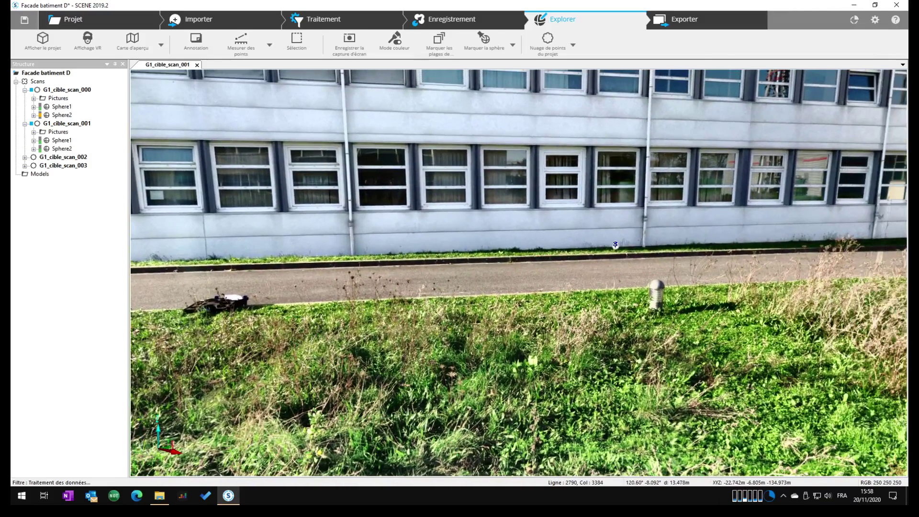
pyautogui.click(685, 258)
pyautogui.moveTo(725, 257); pyautogui.dragTo(530, 274)
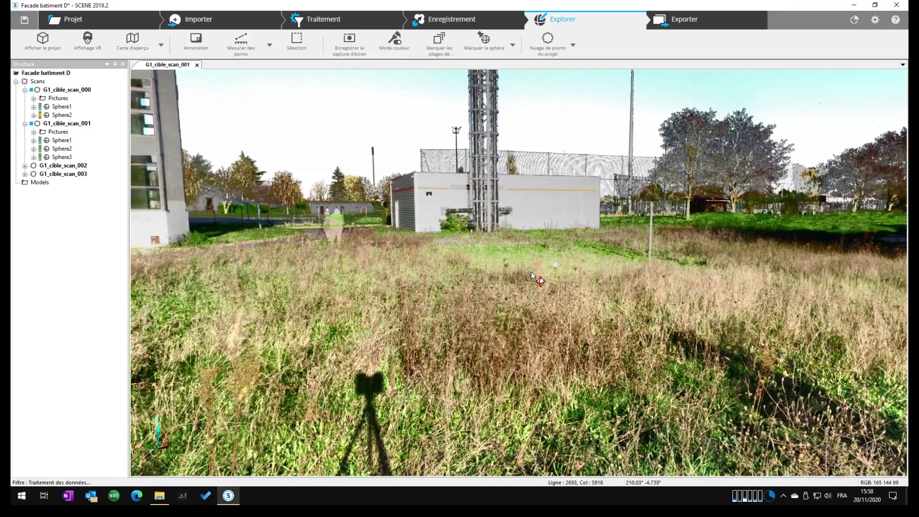
pyautogui.click(554, 264)
pyautogui.moveTo(312, 278); pyautogui.dragTo(363, 193)
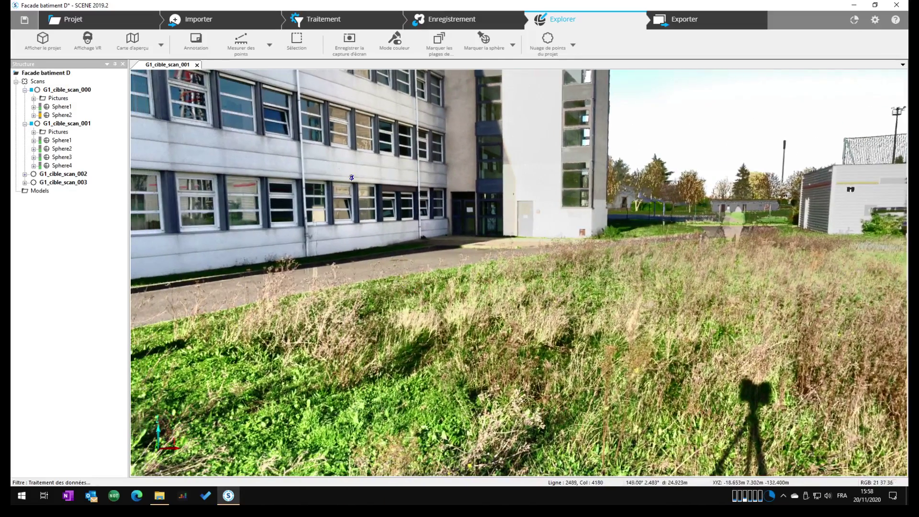
# - Open G1_cible_scan_002 and mark two target spheres, one in the grass near the building corner and one in the grass beside the technical building
pyautogui.doubleClick(58, 175)
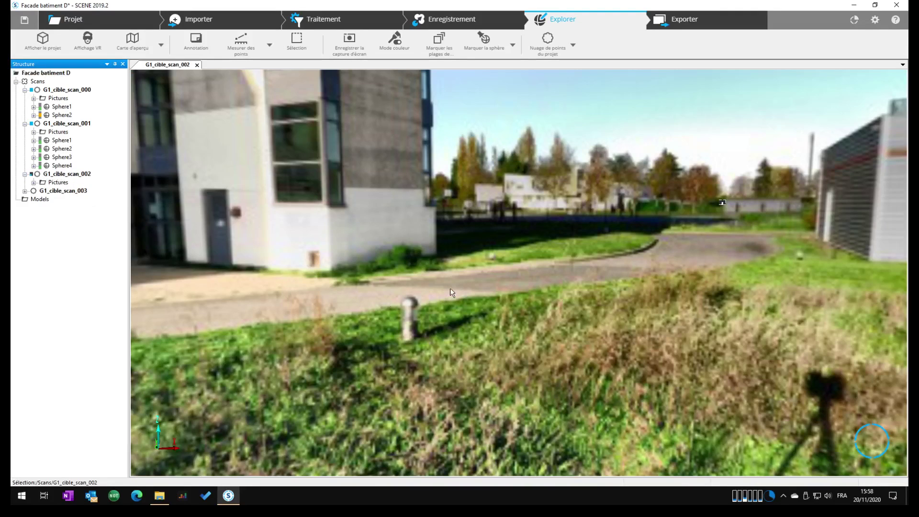
pyautogui.click(483, 48)
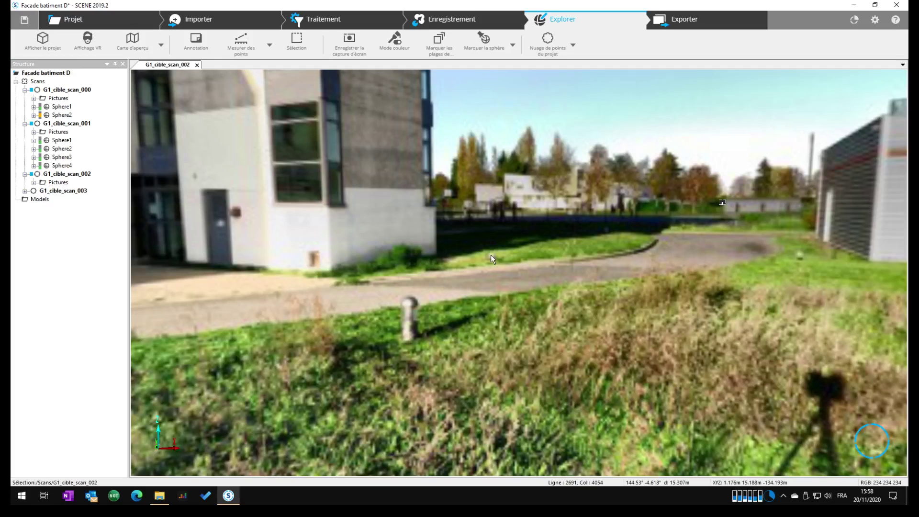
pyautogui.click(491, 254)
pyautogui.click(800, 253)
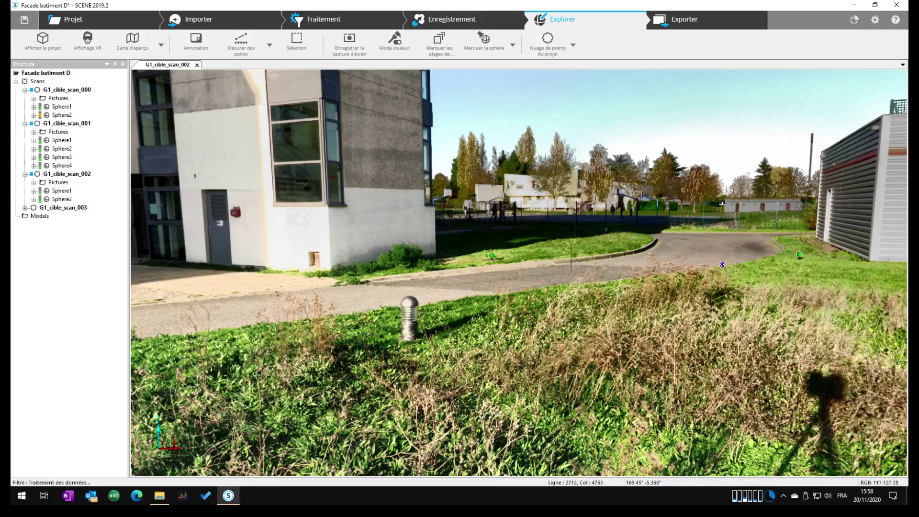
# - Mark two more target spheres in G1_cible_scan_002, one at the foot of the long facade and one in the open lawn
pyautogui.moveTo(728, 265); pyautogui.dragTo(691, 282)
pyautogui.scroll(2, 527, 225)
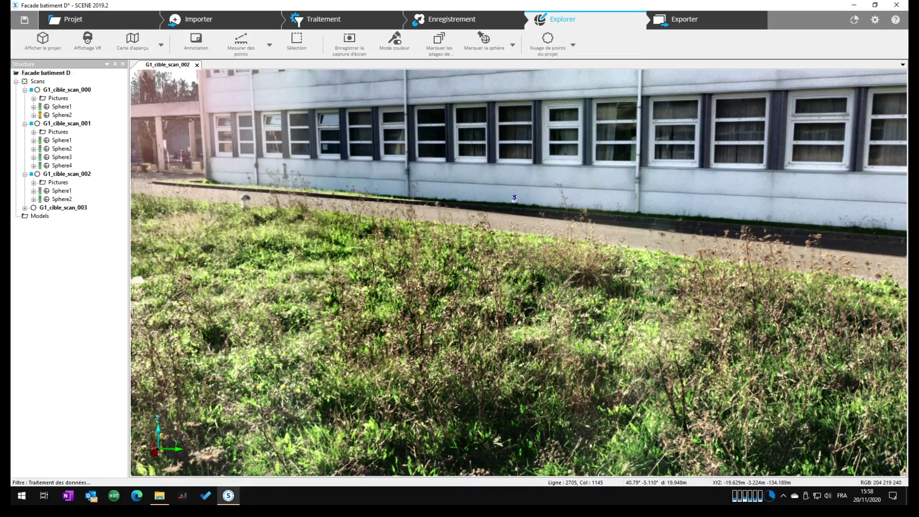
pyautogui.click(500, 229)
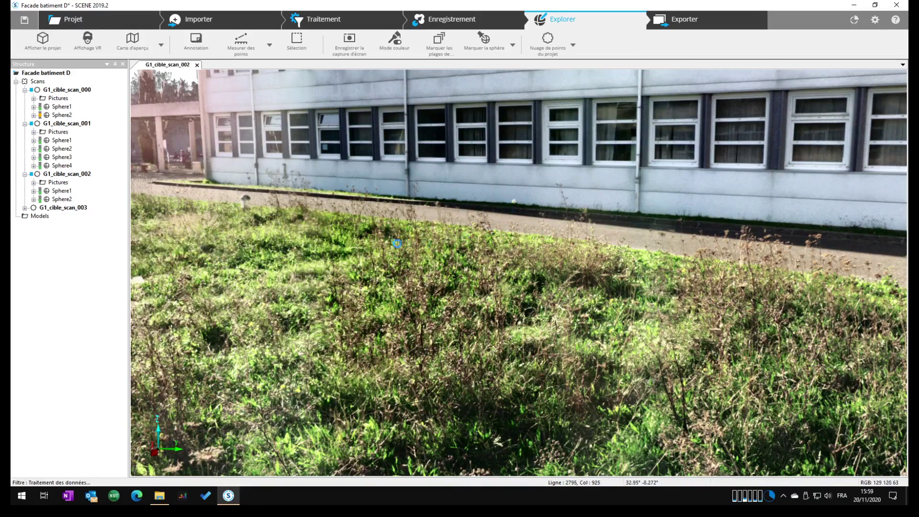
pyautogui.moveTo(335, 243); pyautogui.dragTo(392, 262)
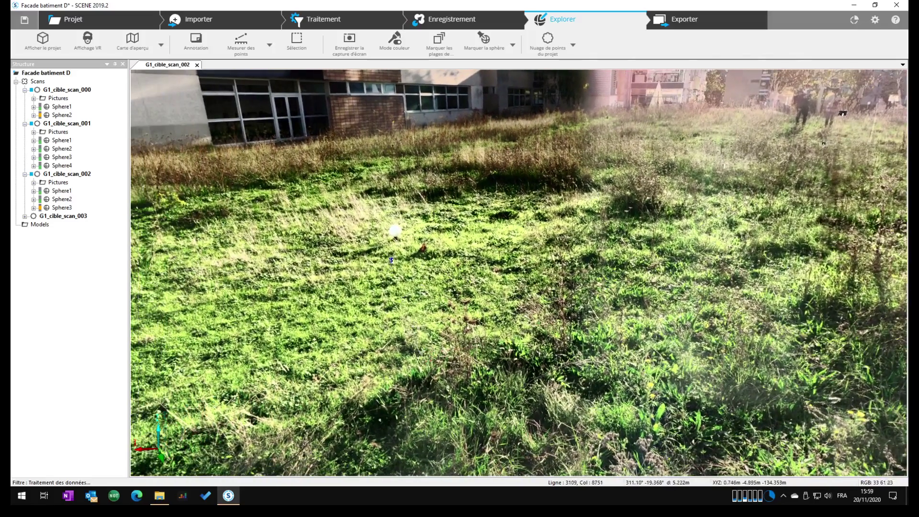
pyautogui.click(395, 228)
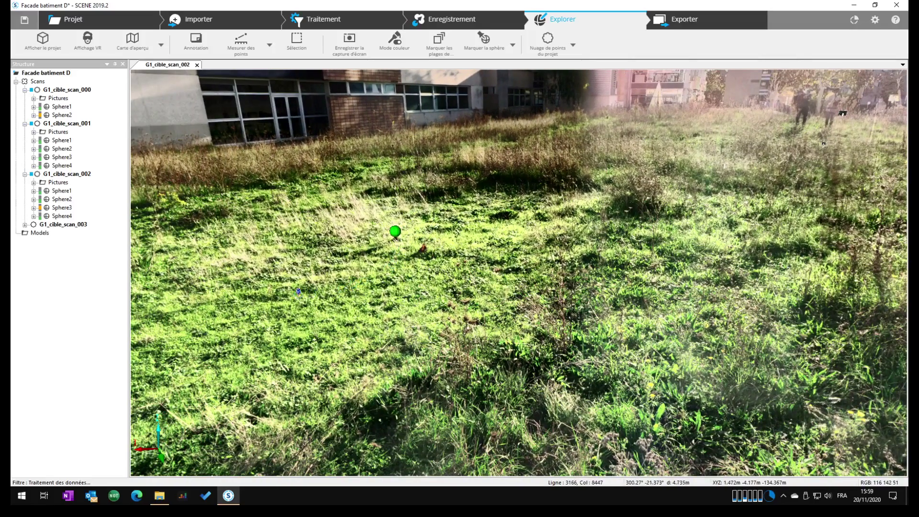
pyautogui.moveTo(274, 277); pyautogui.dragTo(903, 289)
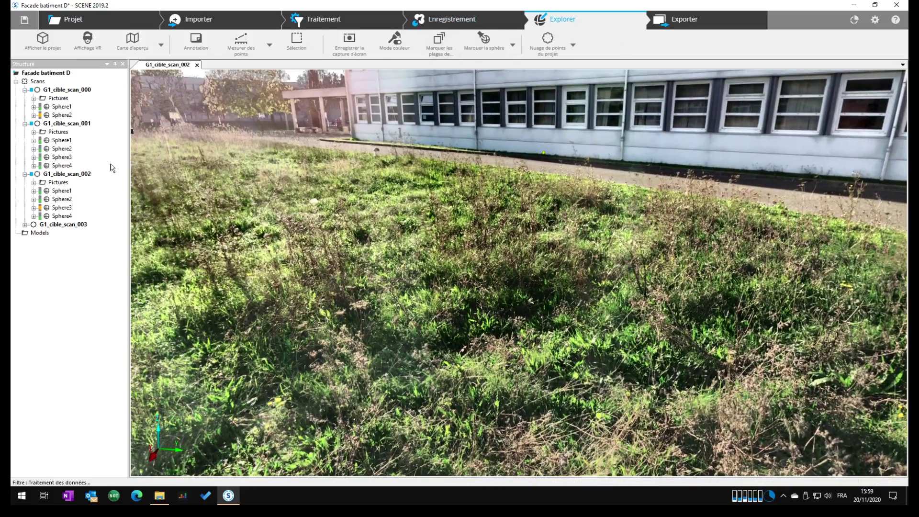
# - Open G1_cible_scan_003 and mark the two target spheres standing in the grass on either side of the road
pyautogui.doubleClick(65, 226)
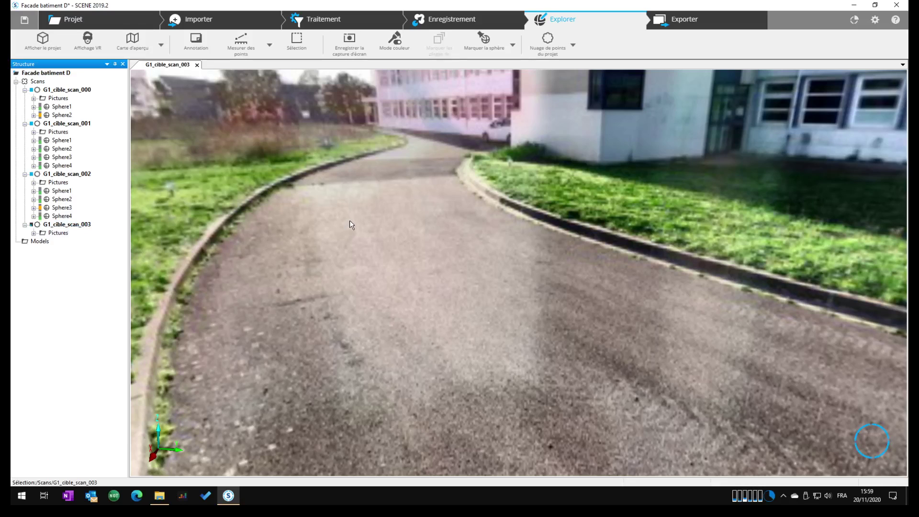
pyautogui.moveTo(307, 205); pyautogui.dragTo(343, 214)
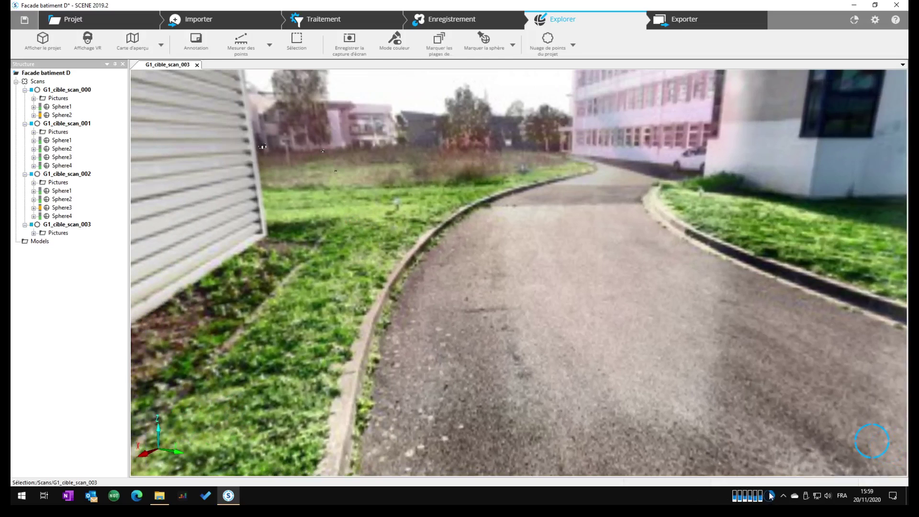
pyautogui.moveTo(421, 263); pyautogui.dragTo(396, 277)
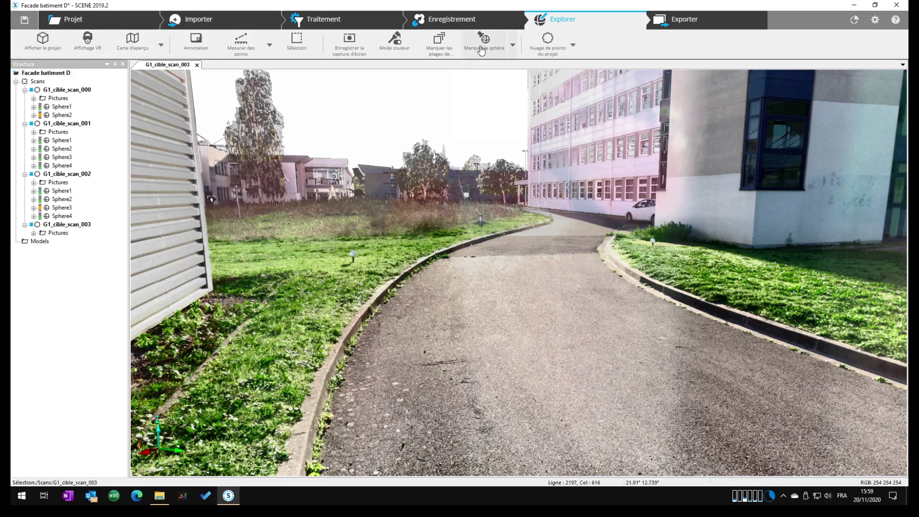
pyautogui.click(358, 249)
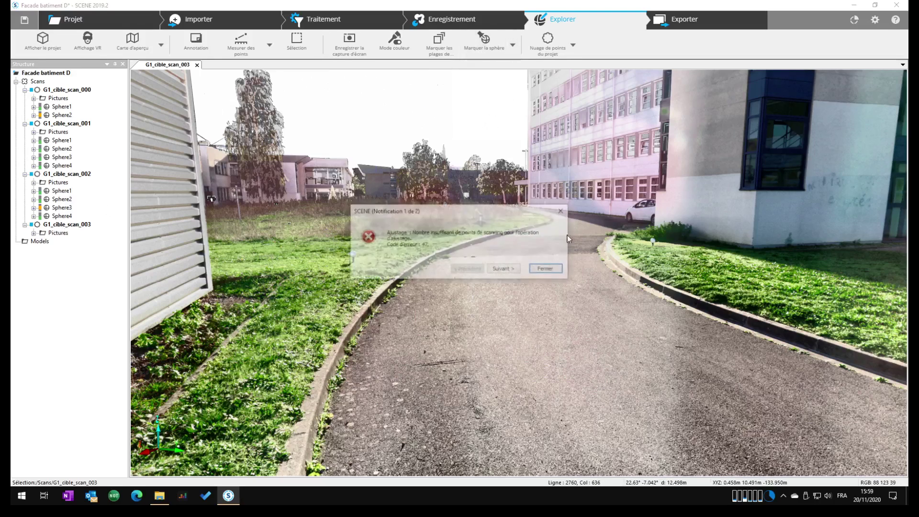
pyautogui.click(547, 270)
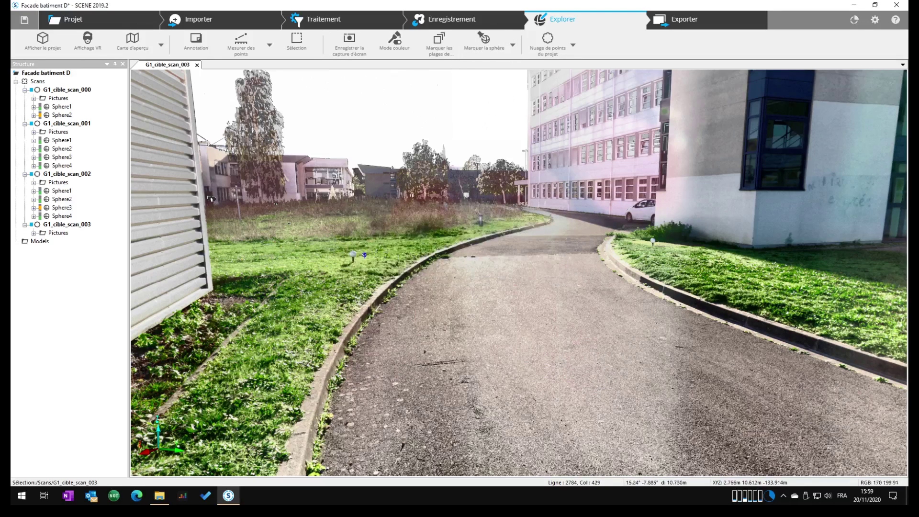
pyautogui.click(354, 255)
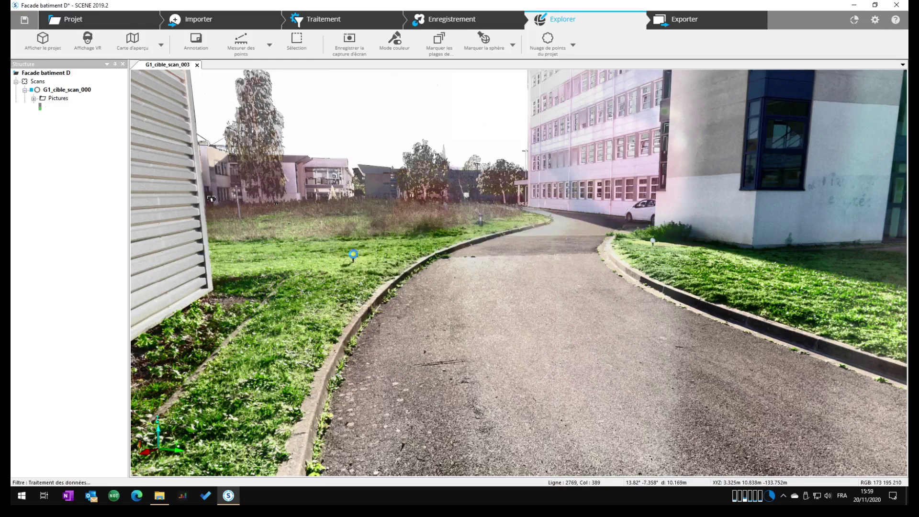
pyautogui.click(654, 237)
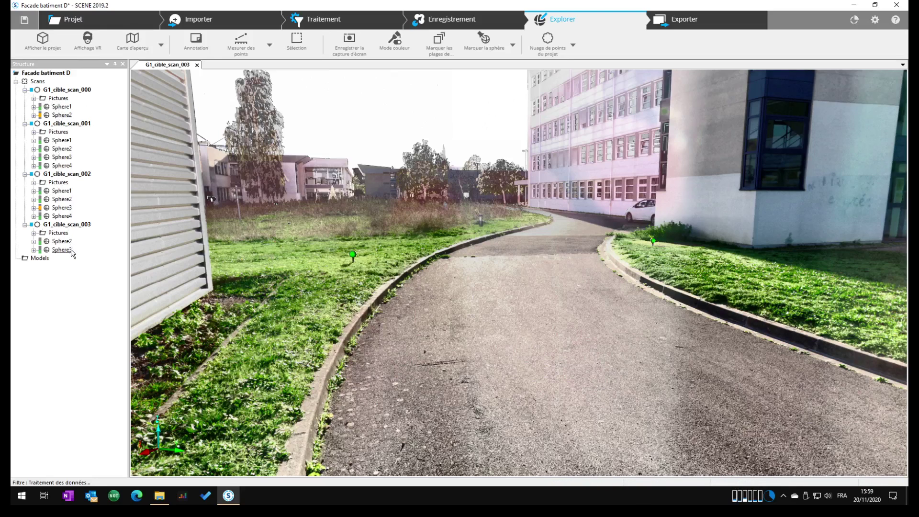
# - Unload G1_cible_scan_000
pyautogui.click(58, 90)
pyautogui.rightClick(53, 91)
pyautogui.click(79, 124)
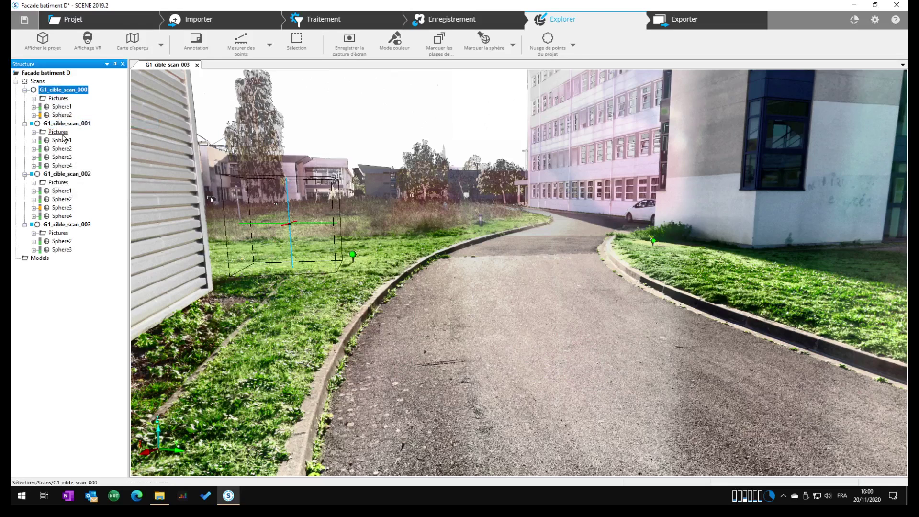
# - Try to switch the loaded state of all four scans together
pyautogui.keyDown('ctrl'); pyautogui.click(70, 124); pyautogui.keyUp('ctrl')
pyautogui.keyDown('ctrl'); pyautogui.click(72, 174); pyautogui.keyUp('ctrl')
pyautogui.keyDown('ctrl'); pyautogui.click(75, 224); pyautogui.keyUp('ctrl')
pyautogui.rightClick(76, 224)
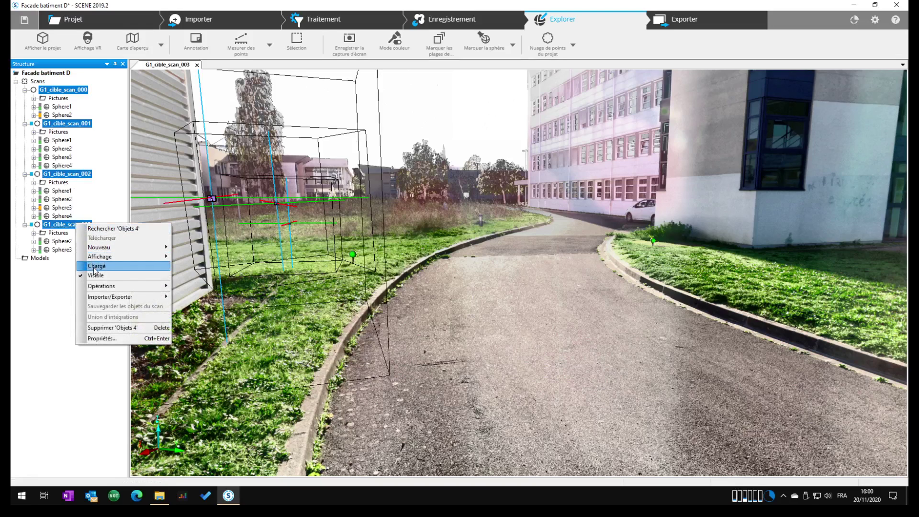
pyautogui.click(94, 267)
# - Unload the three scans G1_cible_scan_001, G1_cible_scan_002 and G1_cible_scan_003 together
pyautogui.click(62, 124)
pyautogui.keyDown('ctrl'); pyautogui.click(62, 174); pyautogui.keyUp('ctrl')
pyautogui.keyDown('ctrl'); pyautogui.click(66, 225); pyautogui.keyUp('ctrl')
pyautogui.rightClick(66, 228)
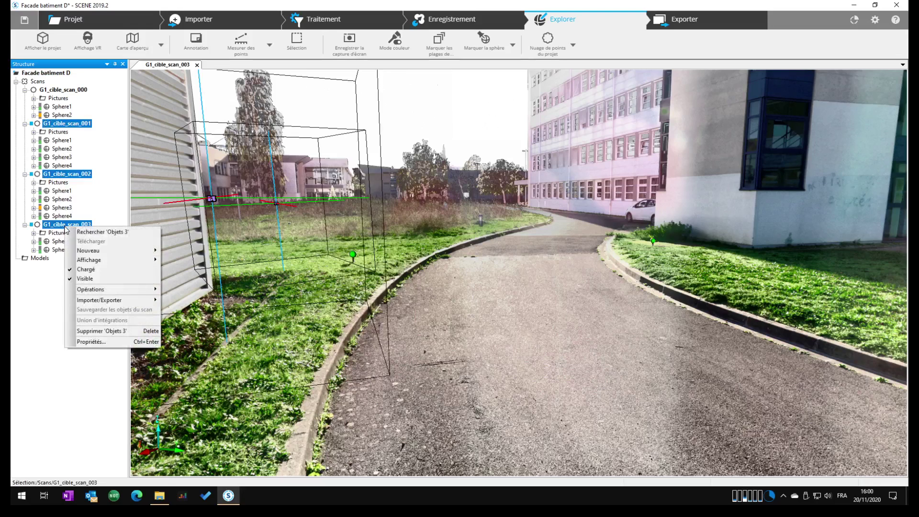
pyautogui.click(95, 269)
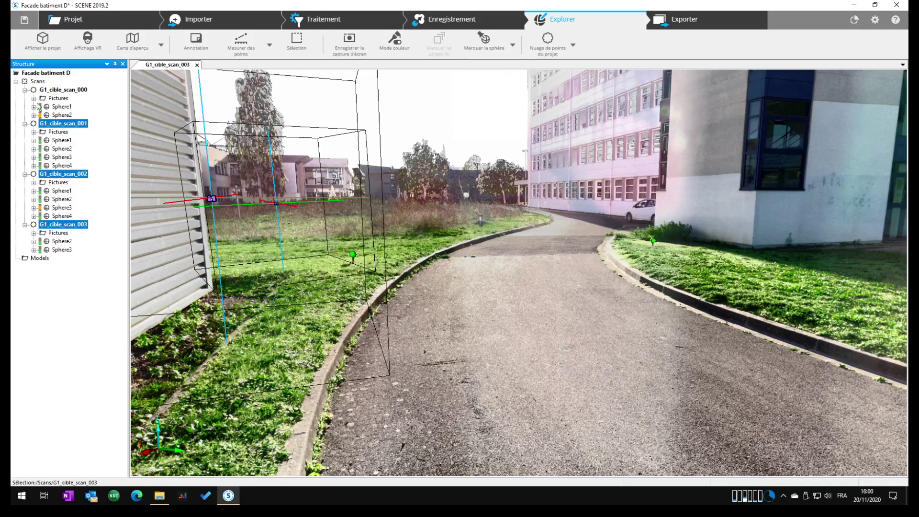
# - Run an automatic registration of the Scans group with the "Basée sur cible" method and correspondence search for scan positions enabled
pyautogui.click(442, 19)
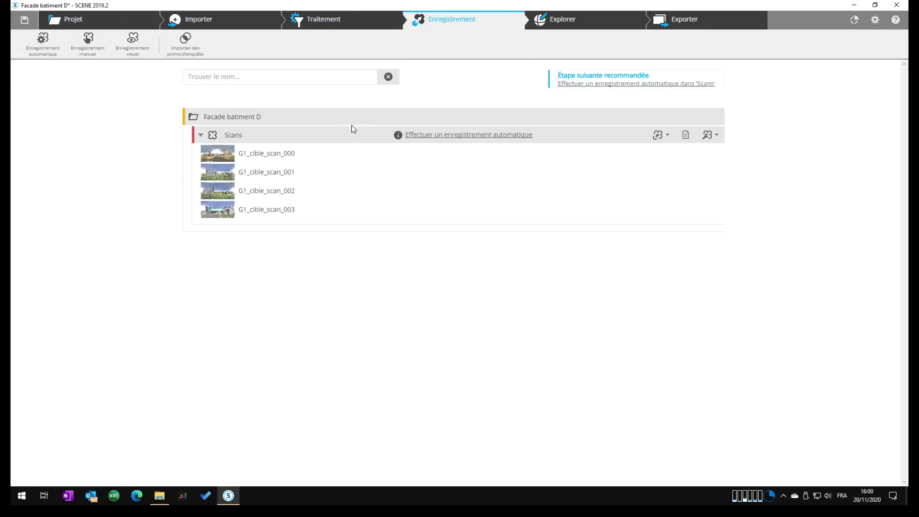
pyautogui.click(419, 136)
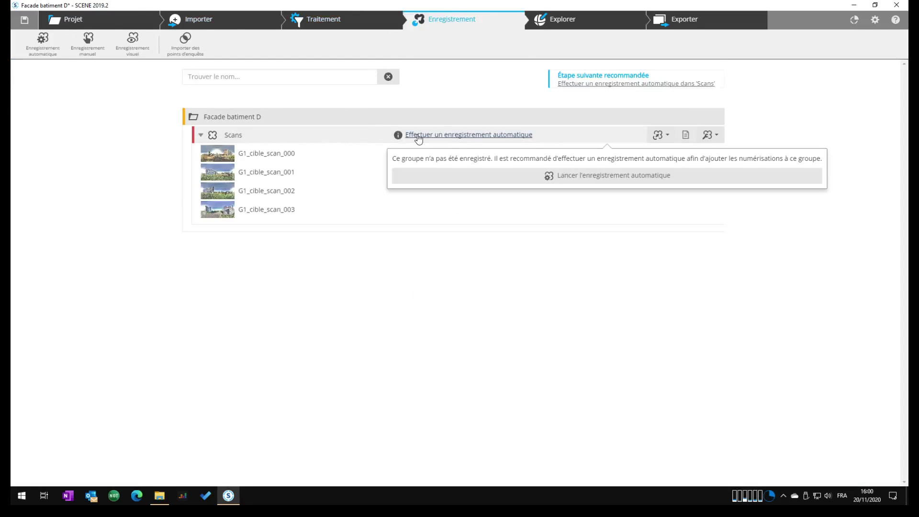
pyautogui.click(477, 183)
pyautogui.click(117, 149)
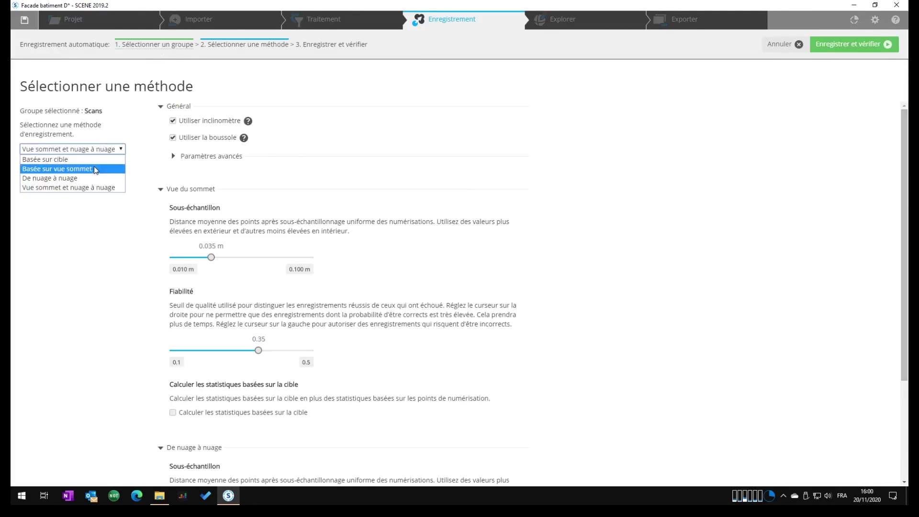
pyautogui.click(71, 159)
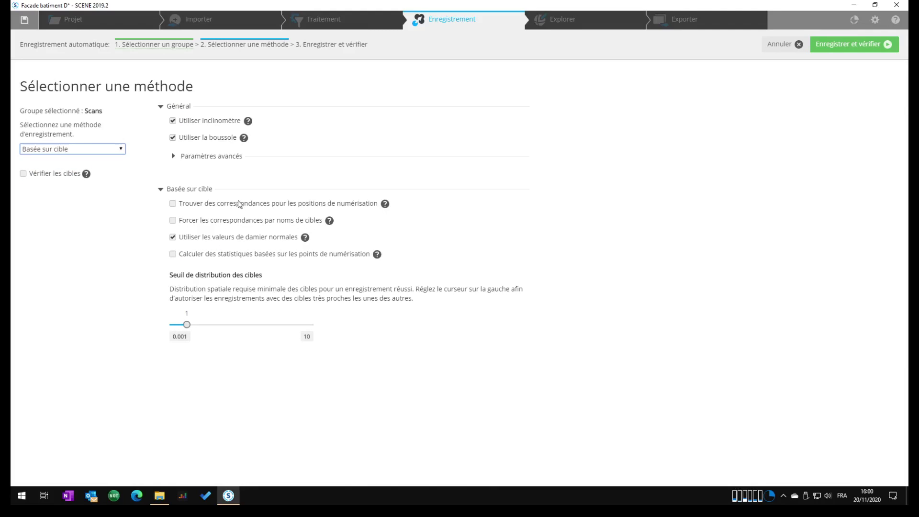
pyautogui.click(173, 205)
pyautogui.click(857, 44)
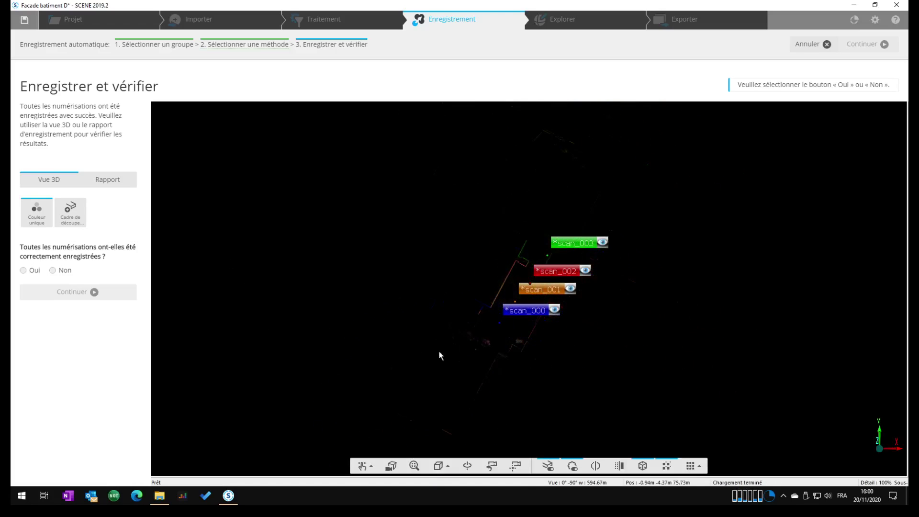
# - Examine the alignment of the four coloured scans along the facade in the registration's 3D view
pyautogui.scroll(5, 534, 283)
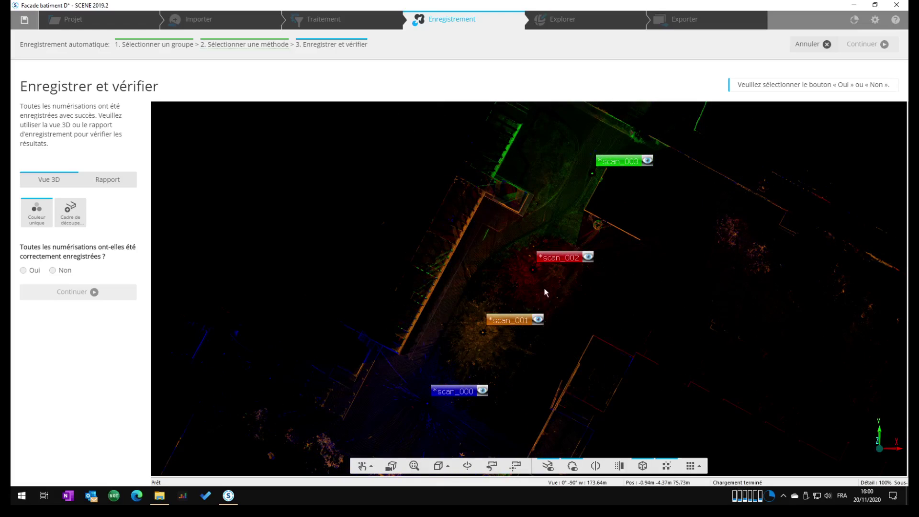
pyautogui.moveTo(550, 328); pyautogui.dragTo(562, 293)
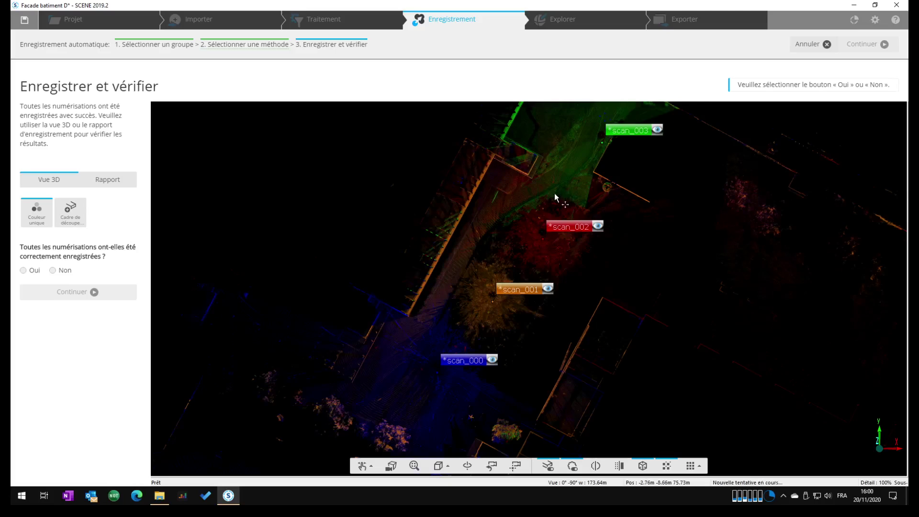
pyautogui.moveTo(556, 195); pyautogui.dragTo(551, 240)
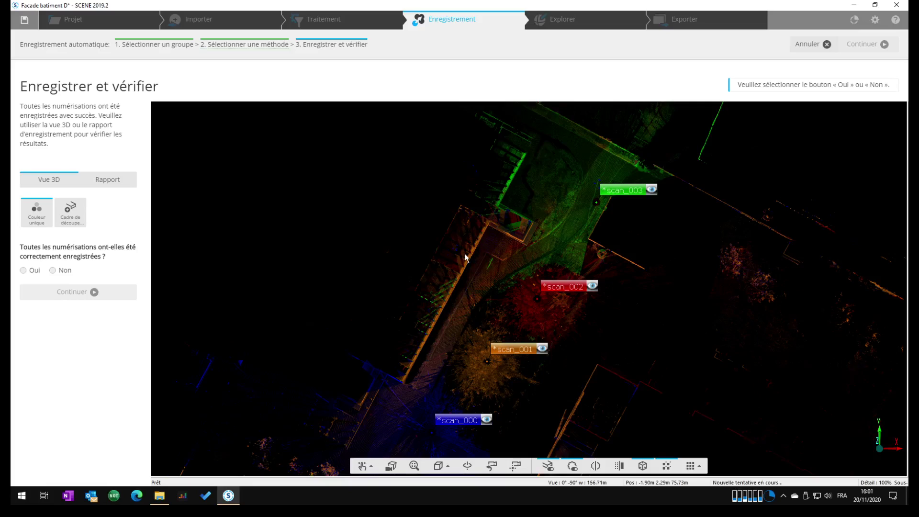
pyautogui.scroll(3, 472, 264)
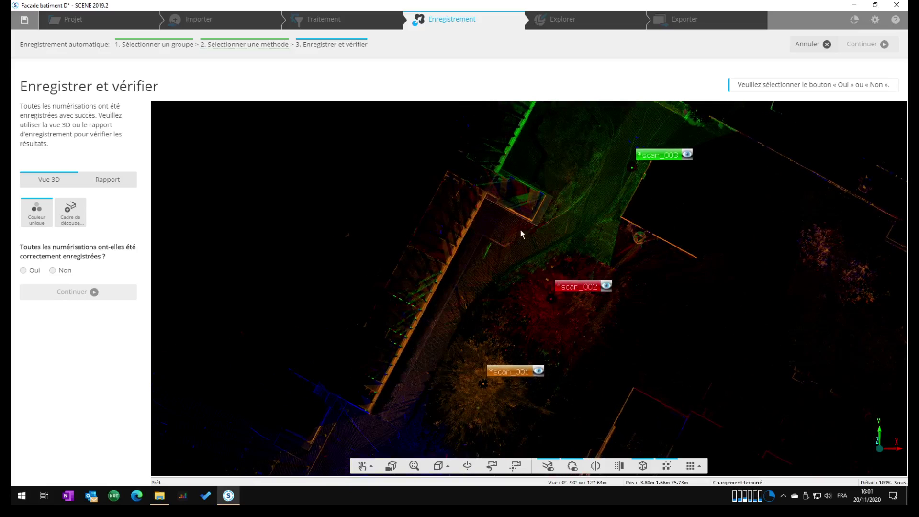
pyautogui.moveTo(519, 283); pyautogui.dragTo(373, 243)
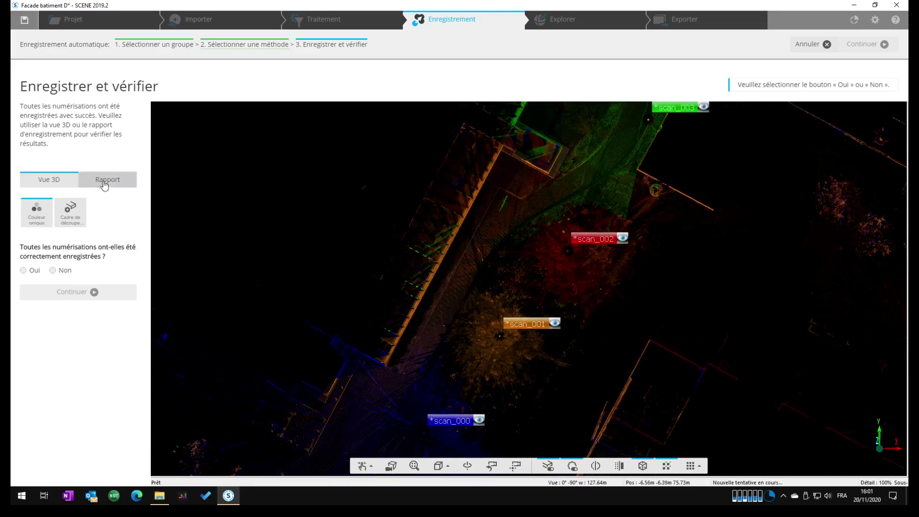
# - Review the target and scan point statistics in the registration report, then accept all scans as correctly registered and finish
pyautogui.click(109, 181)
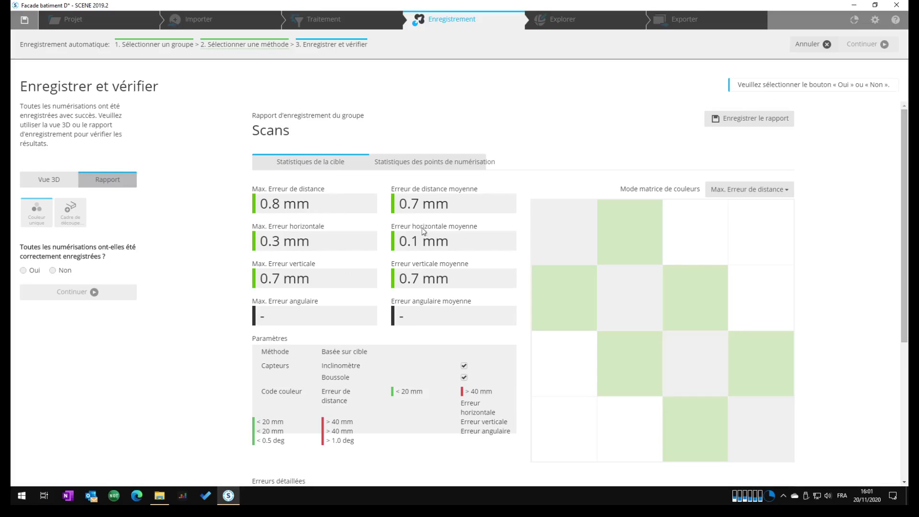
pyautogui.click(439, 166)
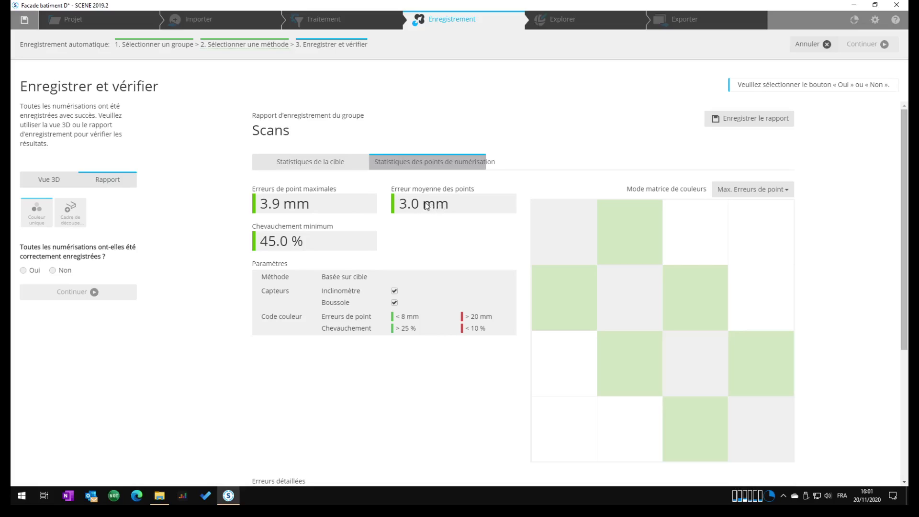
pyautogui.click(24, 271)
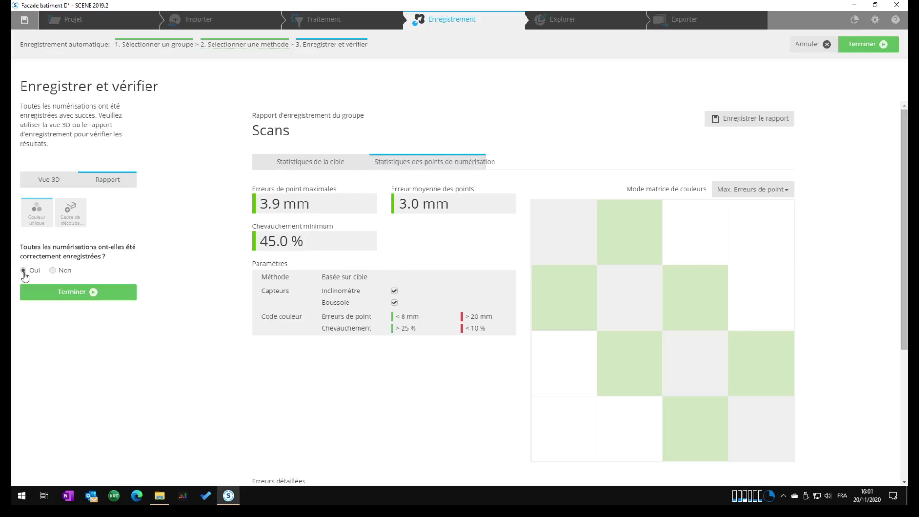
pyautogui.click(72, 292)
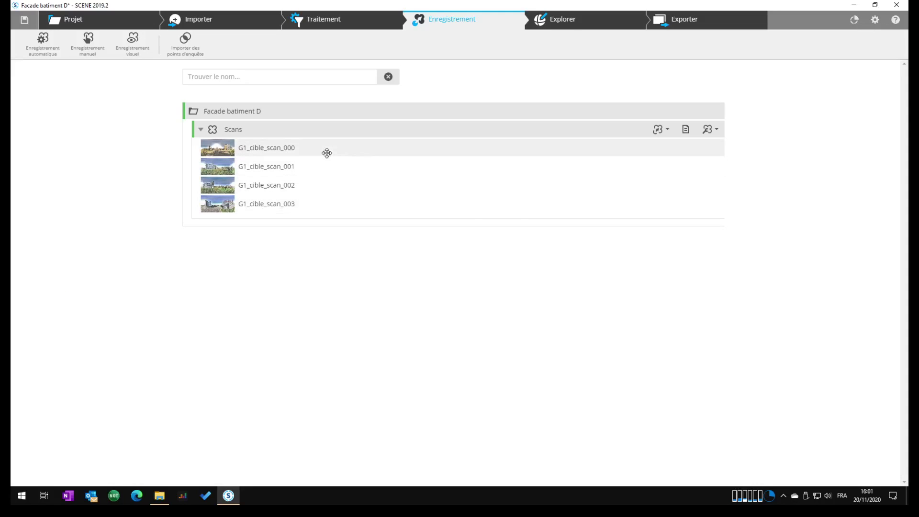
# - Display the registered project in 3D in the Explorer workspace and examine the point cloud around the building
pyautogui.click(201, 130)
pyautogui.click(201, 131)
pyautogui.click(564, 20)
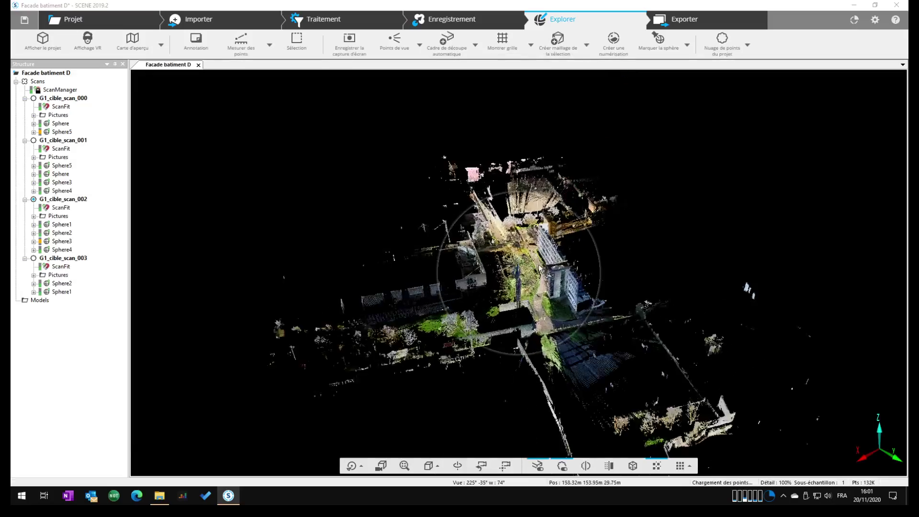
pyautogui.scroll(3, 539, 266)
pyautogui.moveTo(545, 383); pyautogui.dragTo(616, 372)
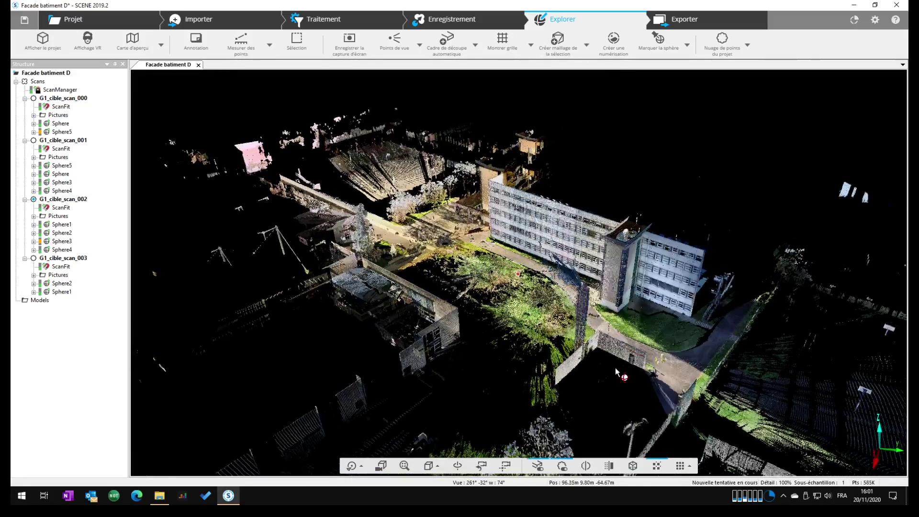
# - Start creating a project point cloud and save the pending project modifications without a remark
pyautogui.moveTo(577, 271); pyautogui.dragTo(507, 297, button='right')
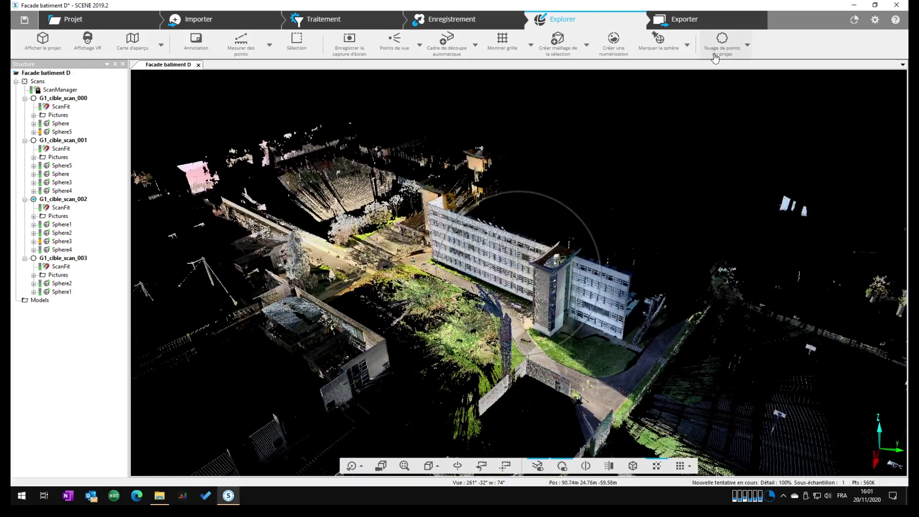
pyautogui.click(748, 46)
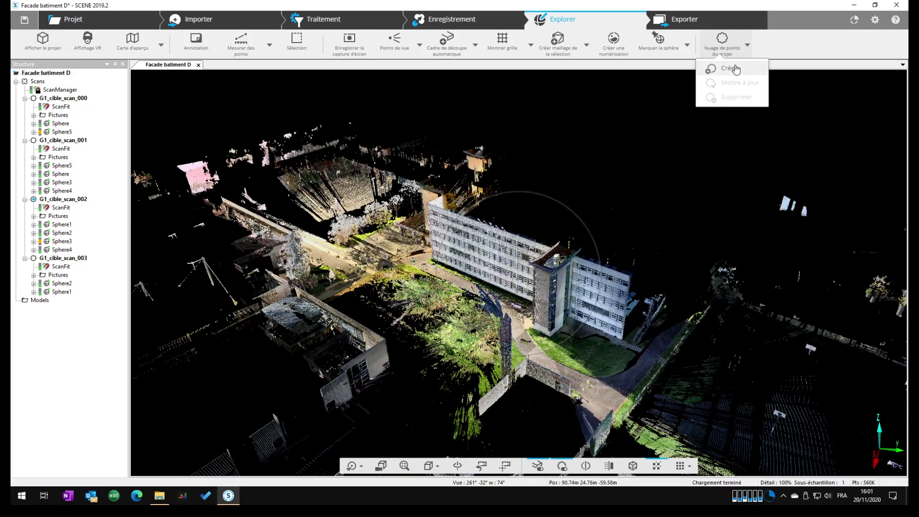
pyautogui.click(735, 68)
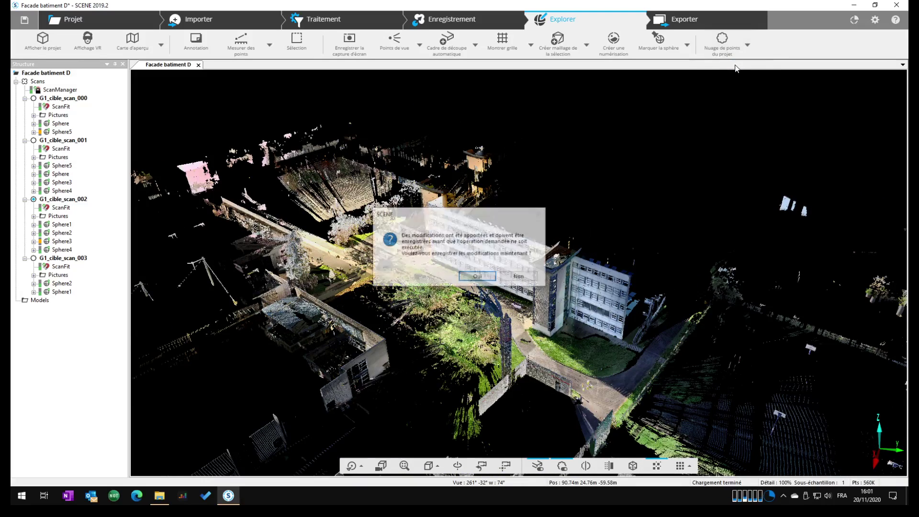
pyautogui.click(484, 277)
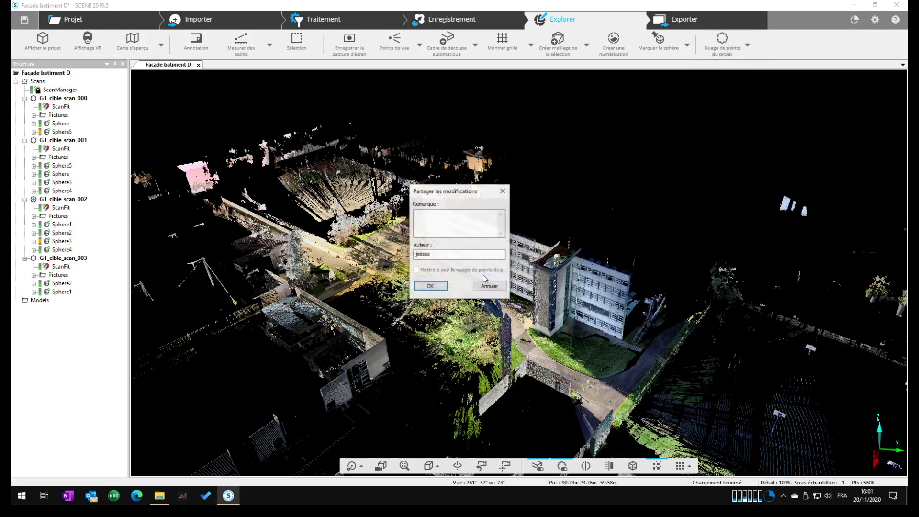
pyautogui.click(436, 287)
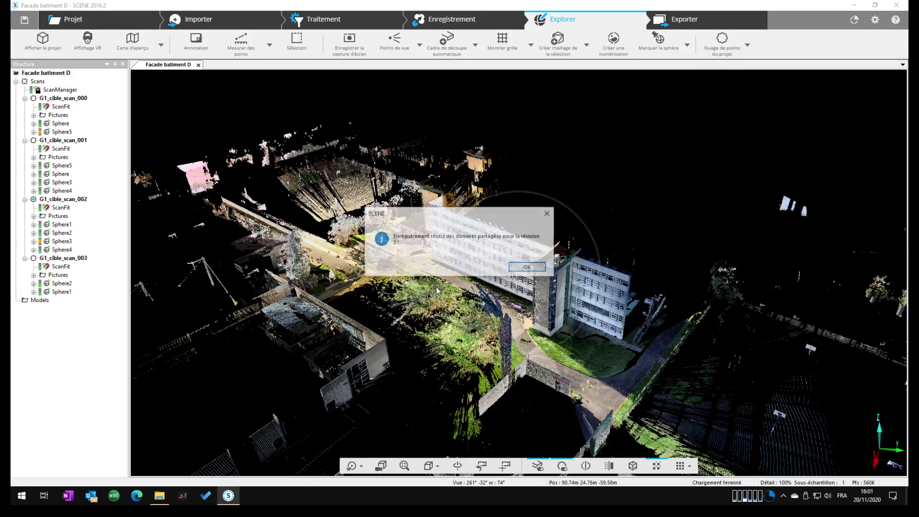
pyautogui.click(527, 267)
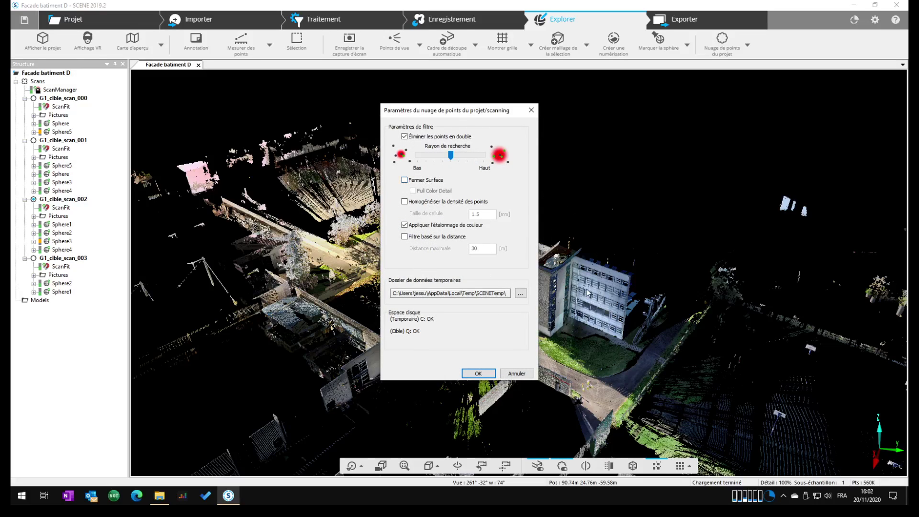
# - Enable "Fermer Surface" and "Homogénéiser la densité des points" in the project point cloud parameters, and generate the cloud
pyautogui.click(405, 181)
pyautogui.click(405, 202)
pyautogui.click(478, 373)
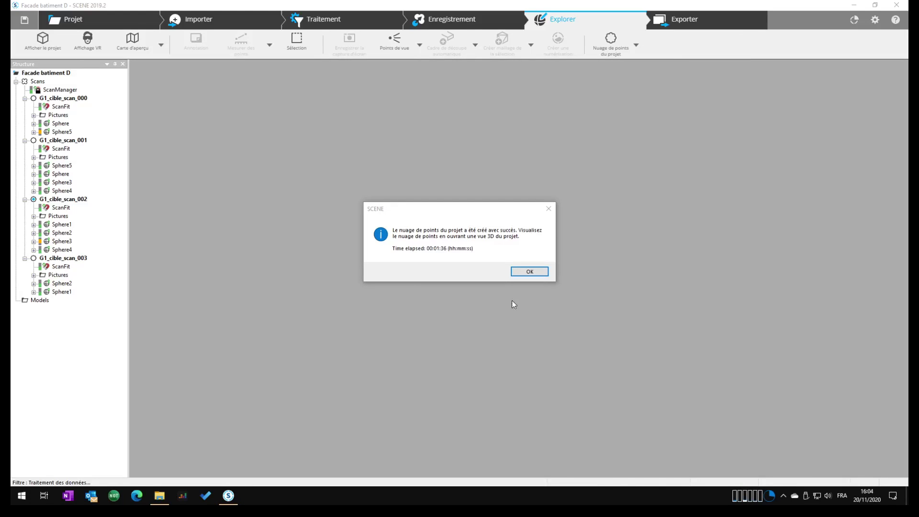
pyautogui.click(529, 272)
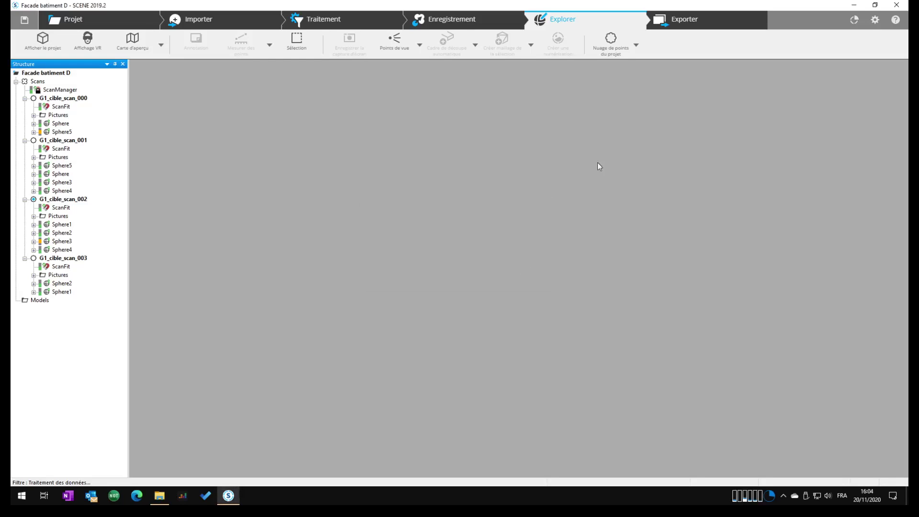
# - Collapse G1_cible_scan_000 in the structure and open the Facade batiment D project in a 3D view
pyautogui.click(24, 98)
pyautogui.rightClick(25, 81)
pyautogui.click(31, 73)
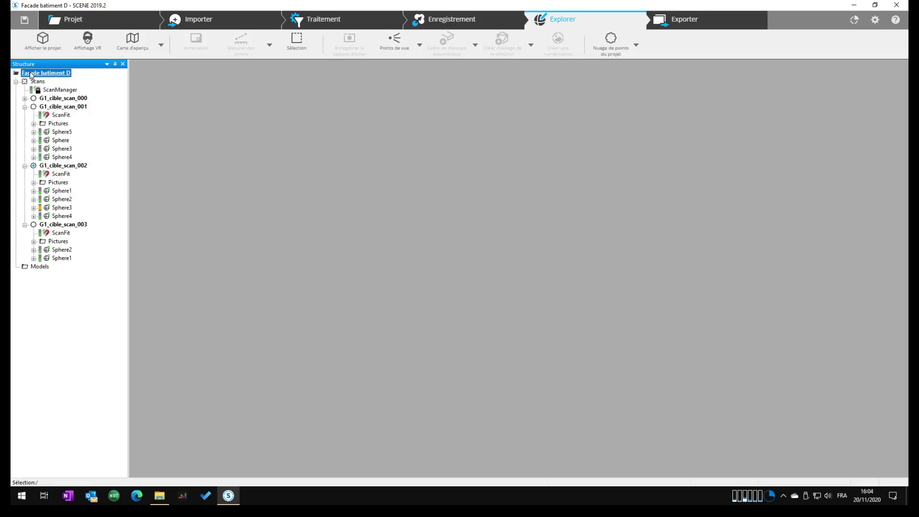
pyautogui.rightClick(30, 74)
pyautogui.moveTo(65, 98)
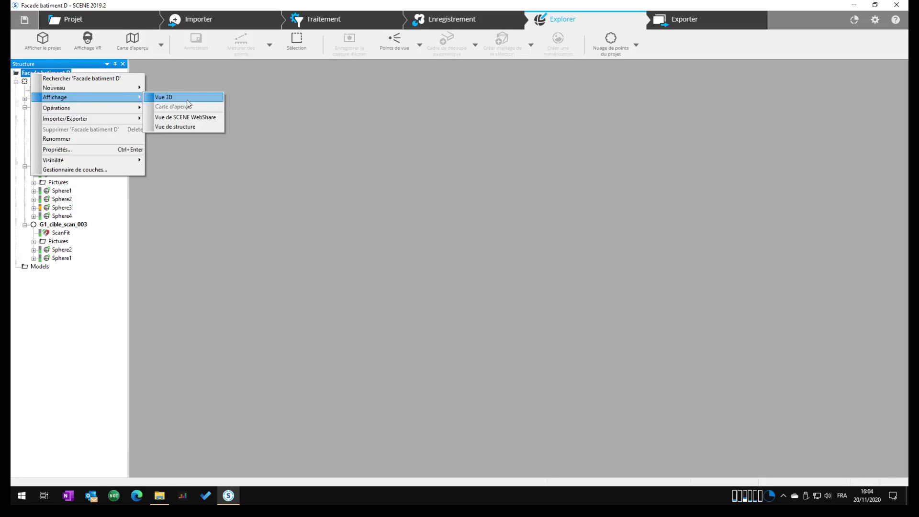
pyautogui.click(189, 99)
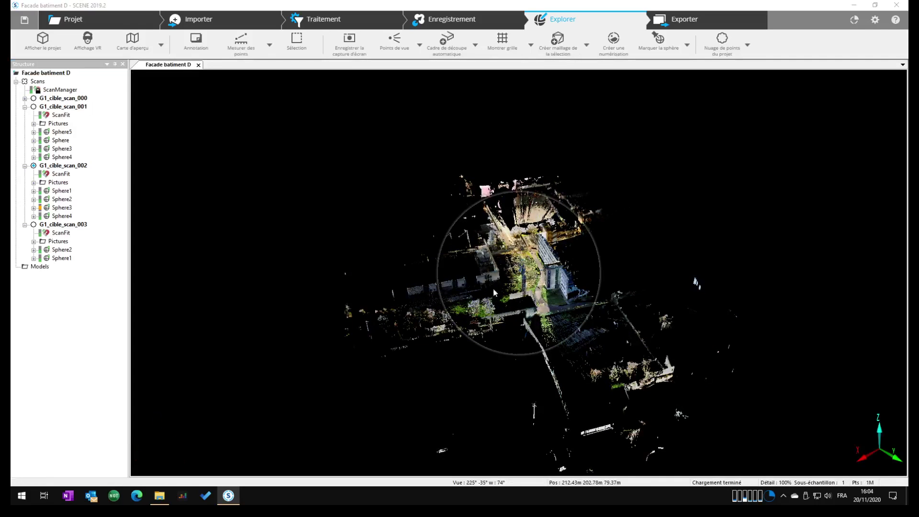
# - Examine the project point cloud around the building from above and from both ends of the facade
pyautogui.moveTo(526, 277); pyautogui.dragTo(391, 321)
pyautogui.moveTo(391, 321); pyautogui.dragTo(532, 311, button='right')
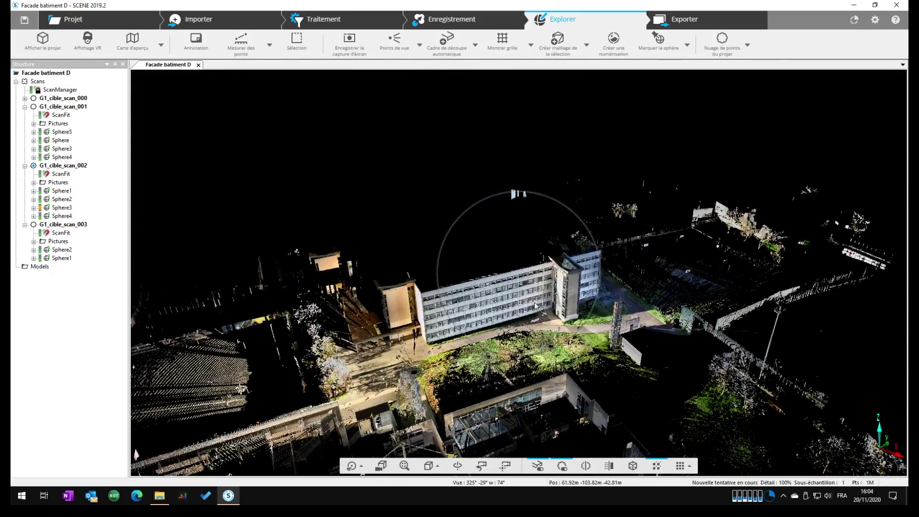
pyautogui.moveTo(665, 309); pyautogui.dragTo(553, 187)
pyautogui.moveTo(505, 243); pyautogui.dragTo(557, 227)
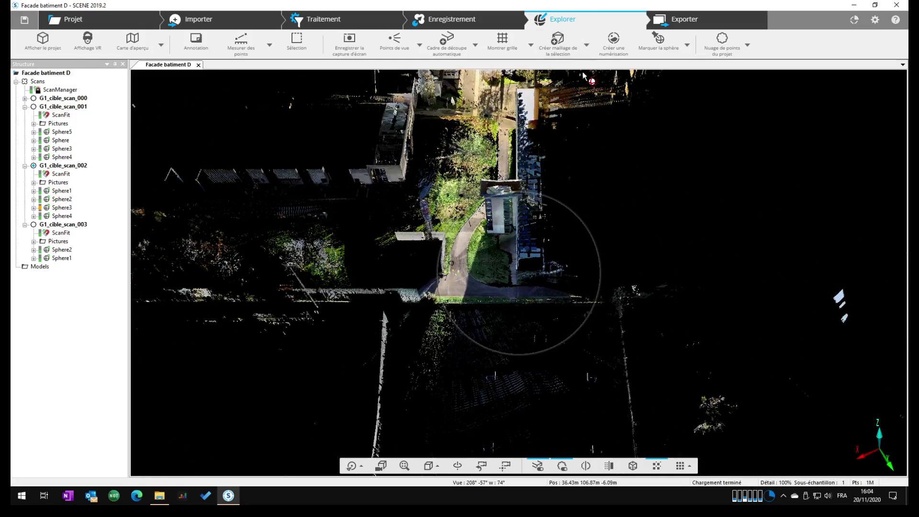
pyautogui.click(450, 50)
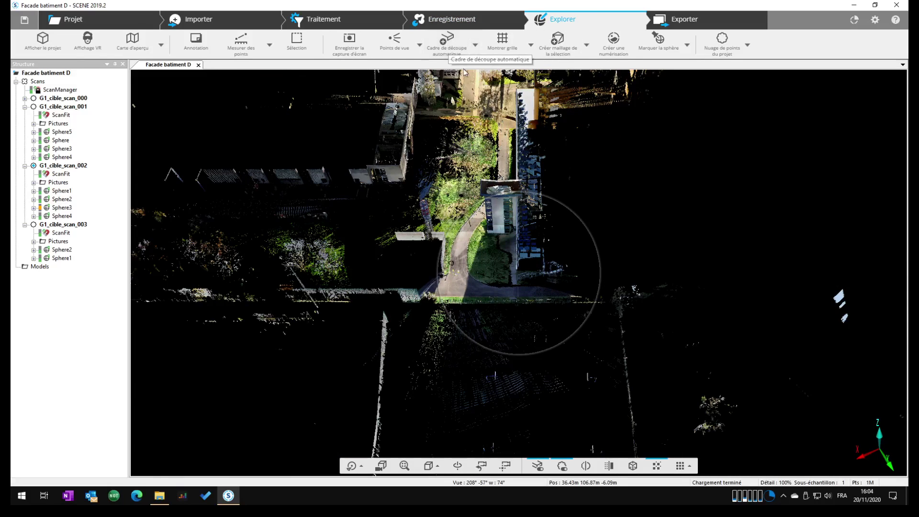
pyautogui.moveTo(450, 377); pyautogui.dragTo(503, 374)
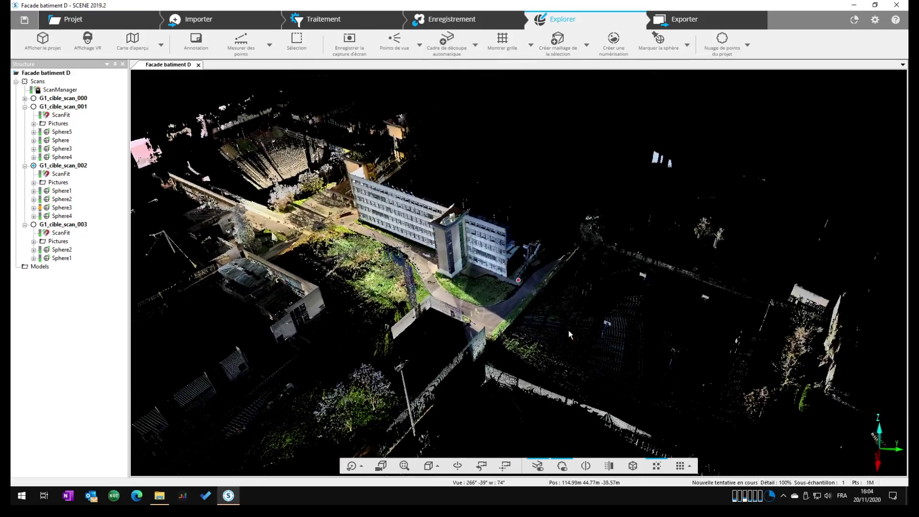
pyautogui.scroll(2, 503, 374)
pyautogui.scroll(-2, 504, 373)
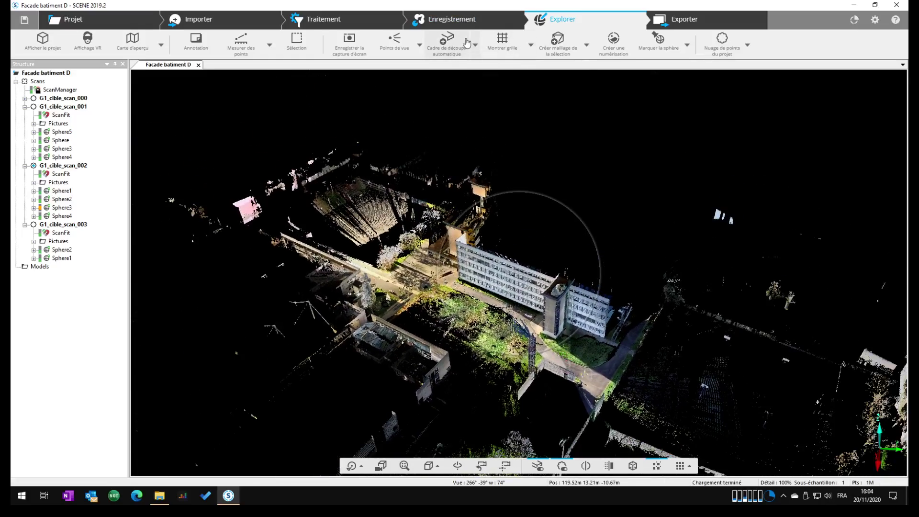
# - Create an automatic clipping box around the building and rotate it about the vertical axis to follow the facade
pyautogui.click(452, 46)
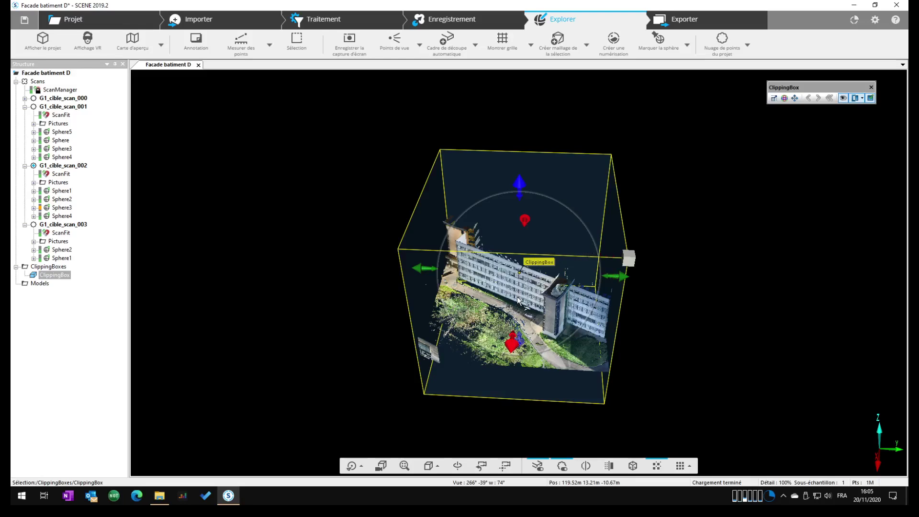
pyautogui.click(784, 99)
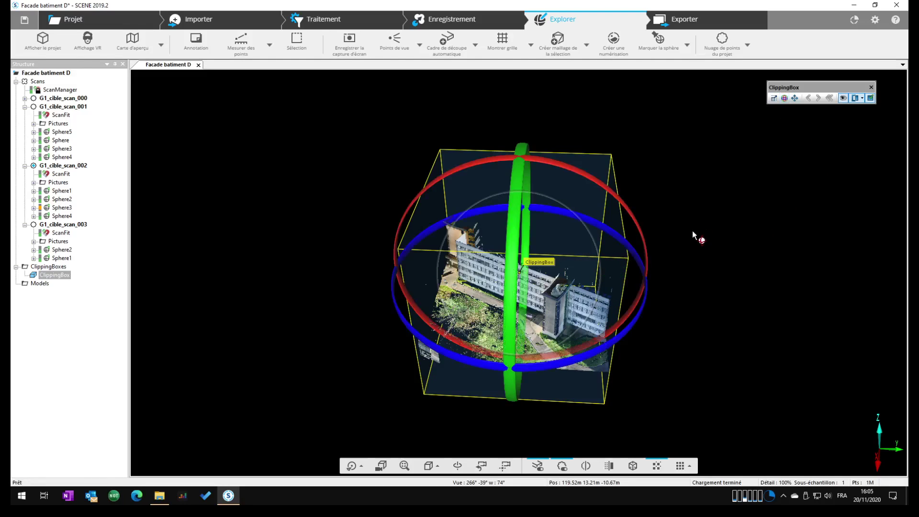
pyautogui.moveTo(646, 306); pyautogui.dragTo(592, 343)
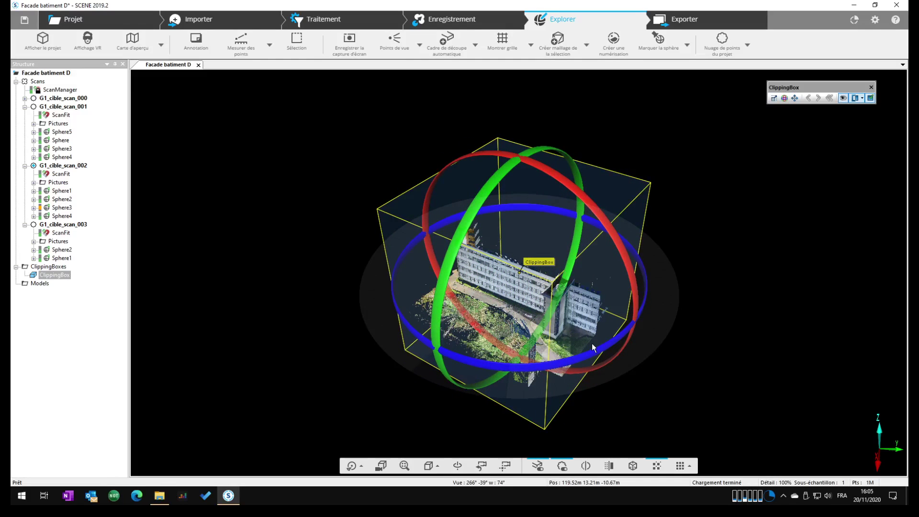
# - Move the clipping box's front face inward about 28 m to the facade and slightly reduce the box's depth at the rear
pyautogui.click(775, 98)
pyautogui.moveTo(458, 329); pyautogui.dragTo(525, 286)
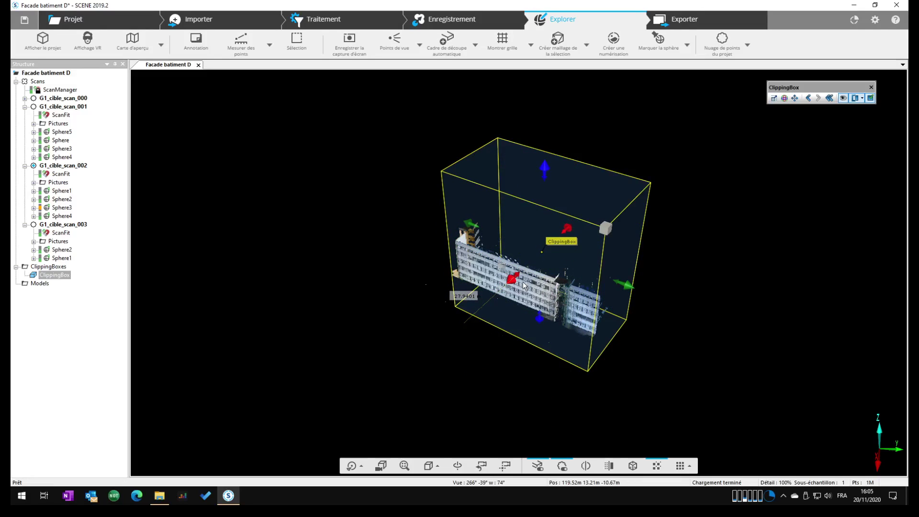
pyautogui.moveTo(658, 338); pyautogui.dragTo(550, 348)
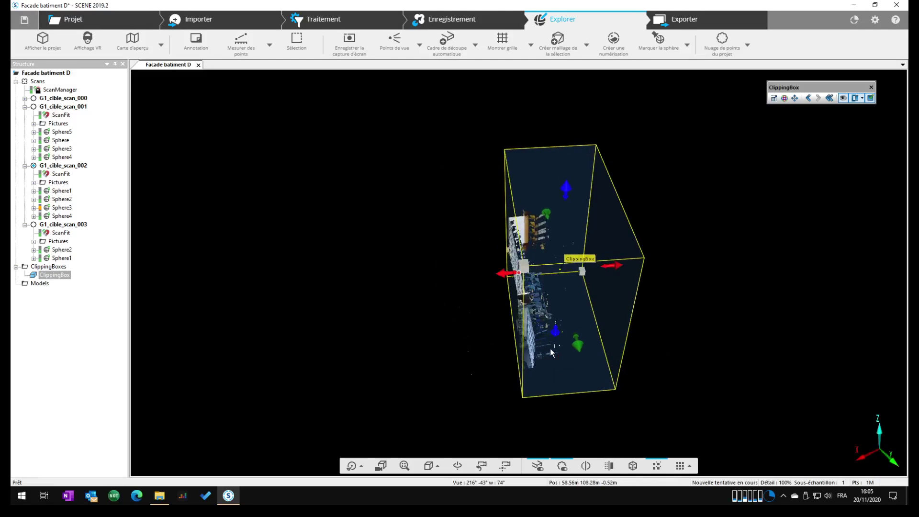
pyautogui.moveTo(616, 265)
pyautogui.mouseDown()
pyautogui.moveTo(590, 271)
pyautogui.moveTo(609, 266)
pyautogui.mouseUp()
pyautogui.moveTo(515, 273); pyautogui.dragTo(514, 274)
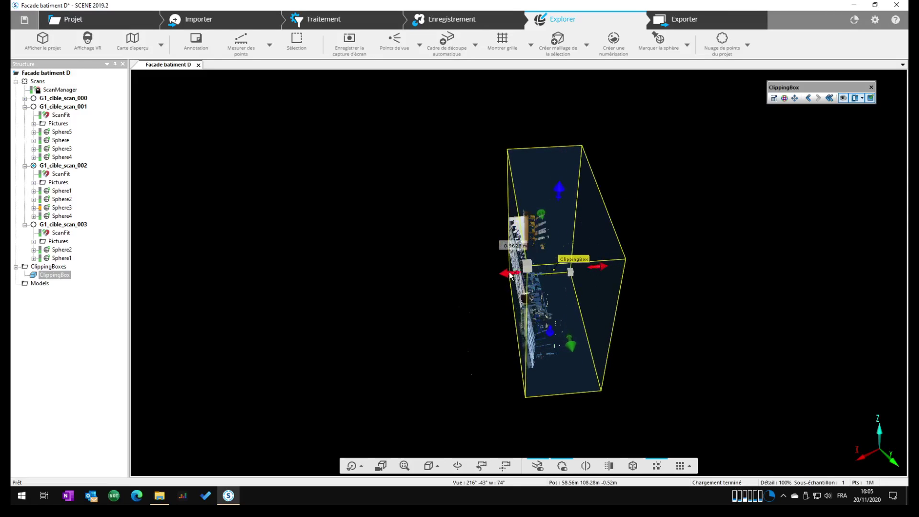
# - Fine-tune the clipping box's rotation about the vertical axis so its front face runs parallel to the facade
pyautogui.moveTo(667, 267); pyautogui.dragTo(570, 354)
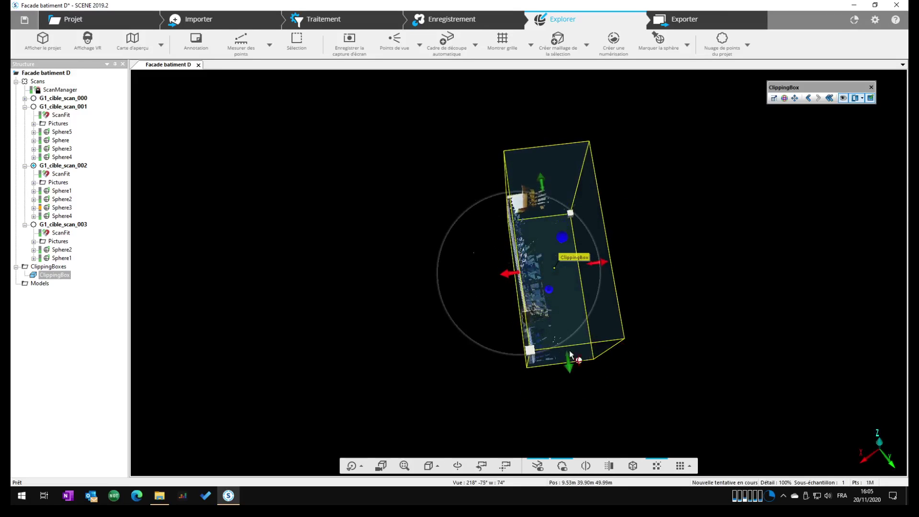
pyautogui.click(785, 98)
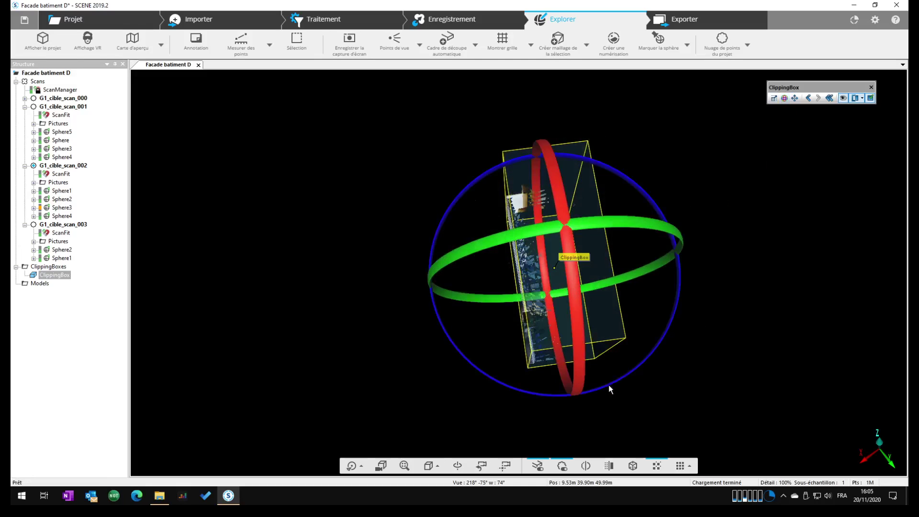
pyautogui.click(774, 98)
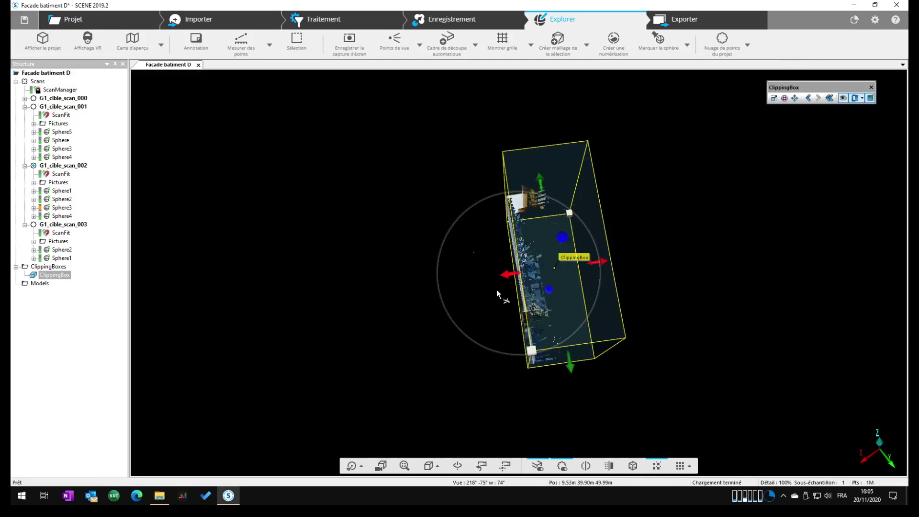
pyautogui.moveTo(460, 339); pyautogui.dragTo(512, 282)
pyautogui.click(785, 98)
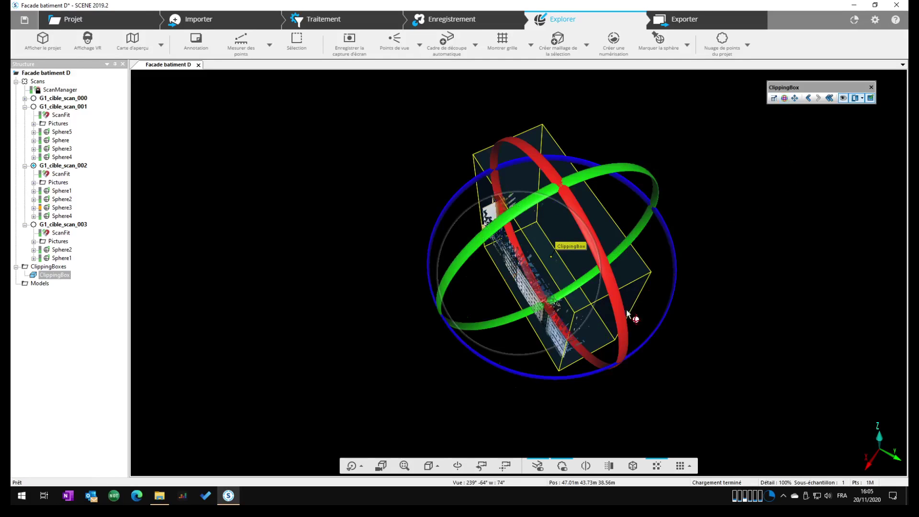
pyautogui.moveTo(659, 328); pyautogui.dragTo(660, 326)
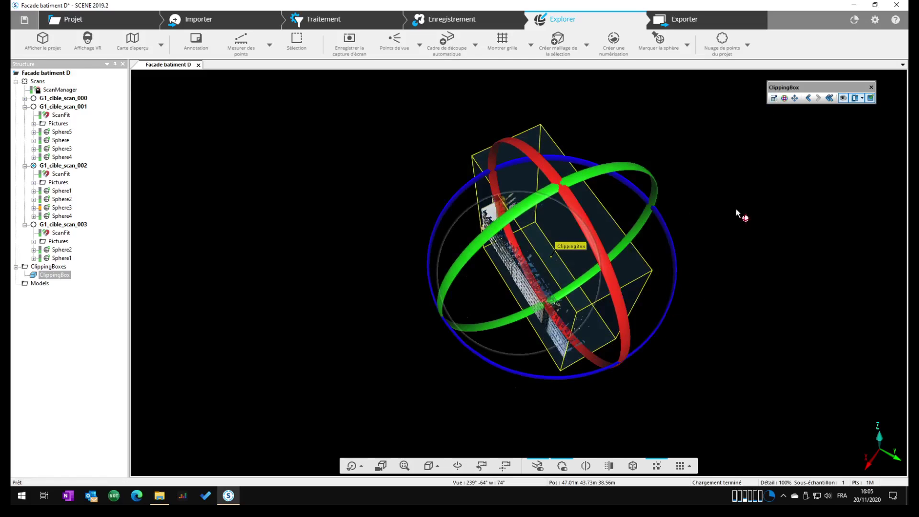
pyautogui.moveTo(675, 294); pyautogui.dragTo(677, 294)
pyautogui.click(581, 262)
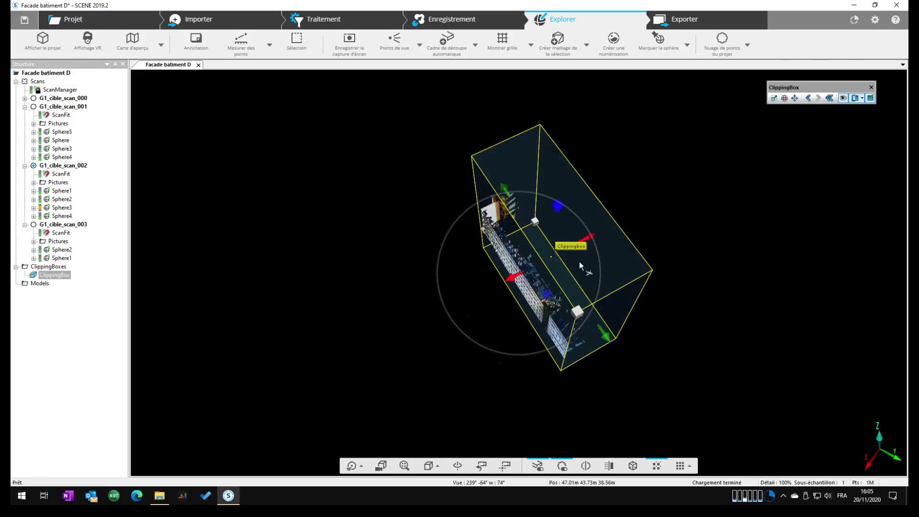
# - Push the clipping box's front face just behind the facade surface and trim its far end to isolate the interior points
pyautogui.moveTo(512, 278); pyautogui.dragTo(514, 280)
pyautogui.moveTo(509, 187); pyautogui.dragTo(512, 195)
pyautogui.moveTo(463, 355); pyautogui.dragTo(528, 266)
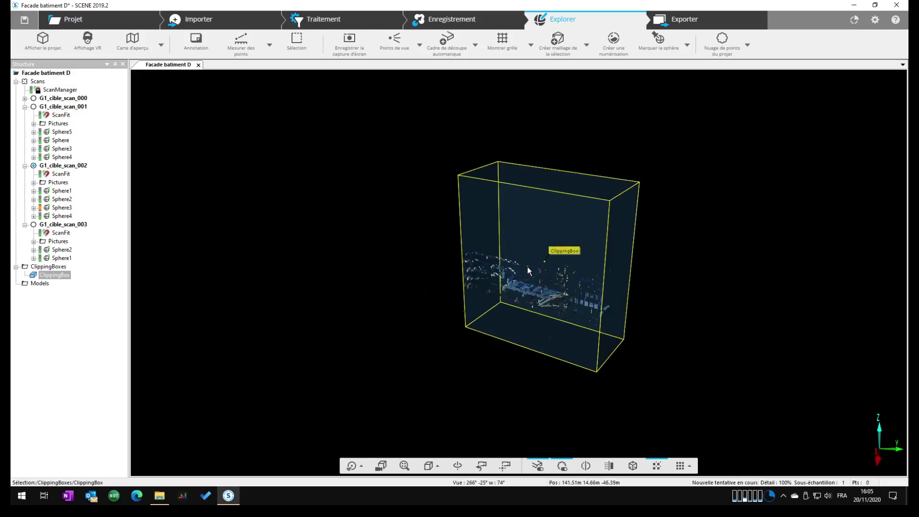
# - Examine the interior points inside the clipping box and lower its top face to just above them
pyautogui.moveTo(562, 297); pyautogui.dragTo(773, 316)
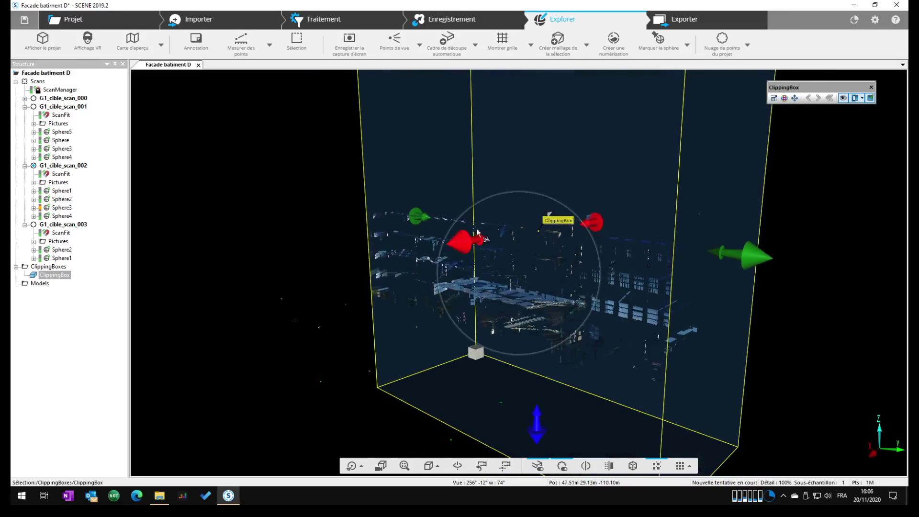
pyautogui.moveTo(386, 346); pyautogui.dragTo(496, 353)
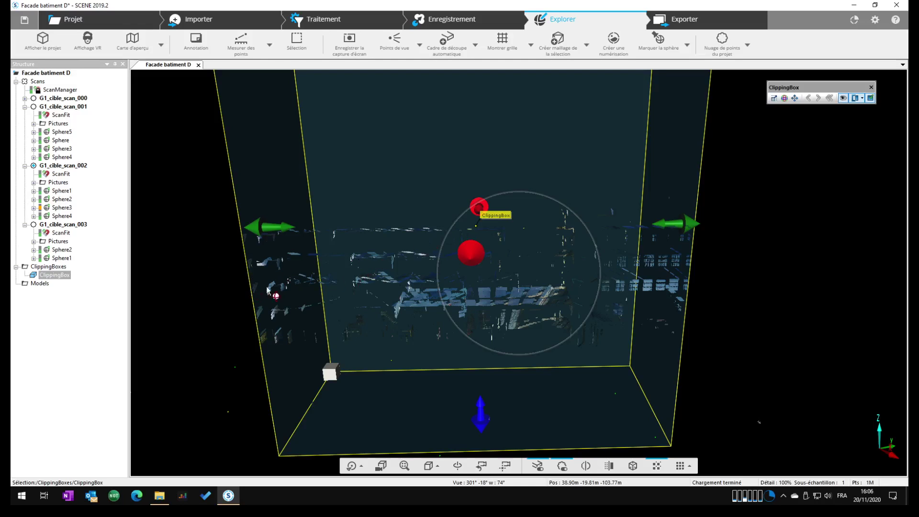
pyautogui.moveTo(710, 313); pyautogui.dragTo(459, 254)
pyautogui.scroll(-5, 588, 153)
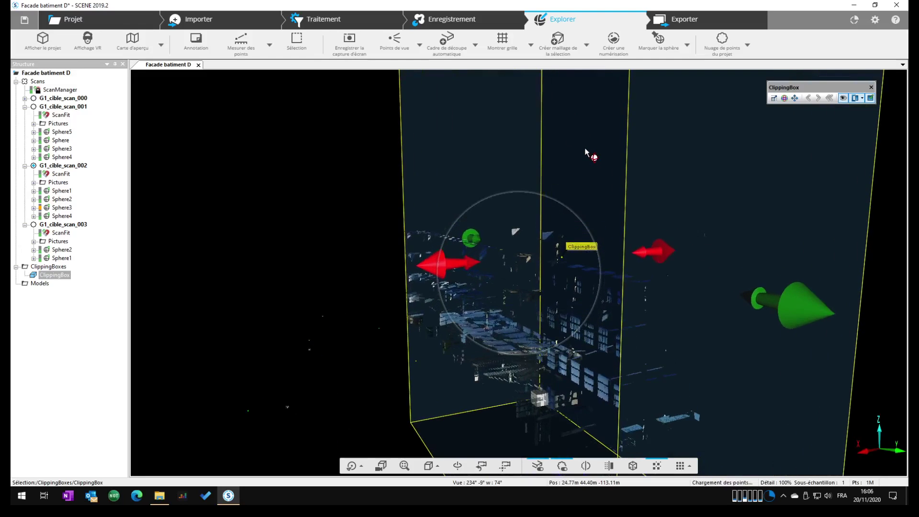
pyautogui.moveTo(579, 139); pyautogui.dragTo(527, 297, button='middle')
pyautogui.moveTo(568, 88); pyautogui.dragTo(574, 220)
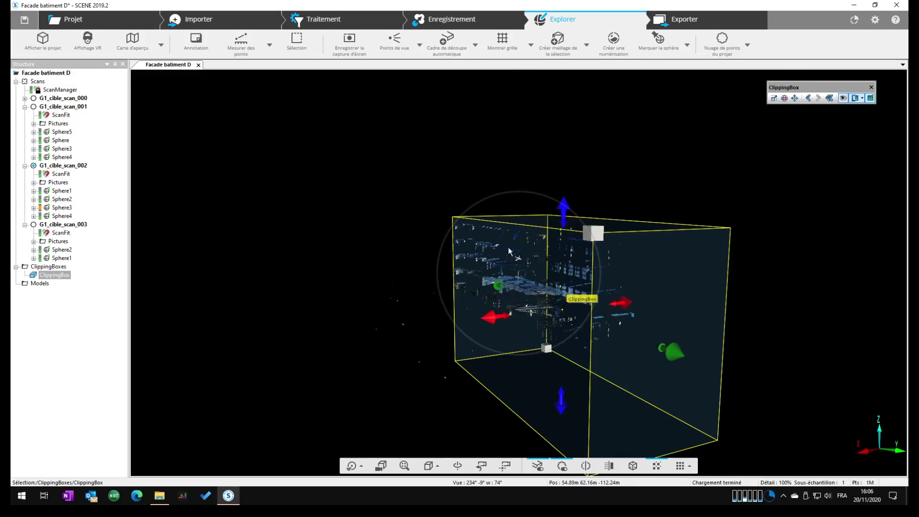
# - Delete the visible points inside the clipping box to remove the interior points behind the facade
pyautogui.rightClick(45, 278)
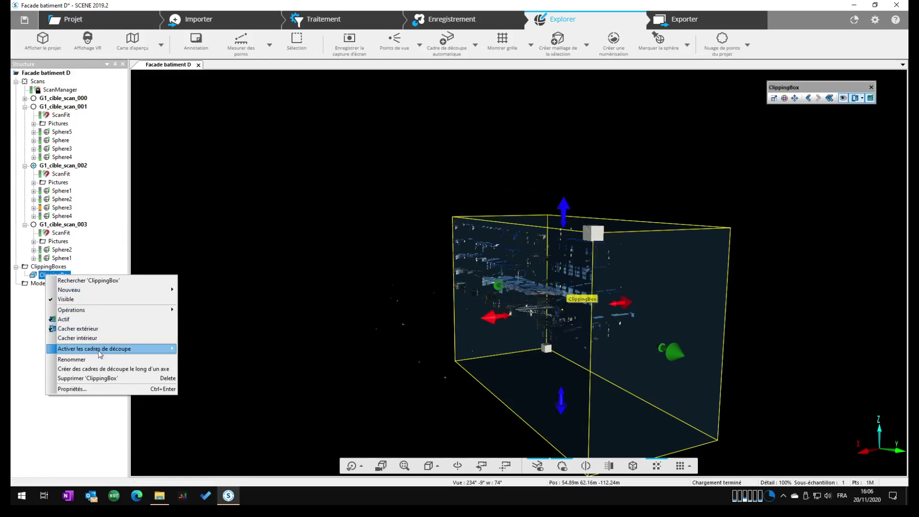
pyautogui.moveTo(100, 354)
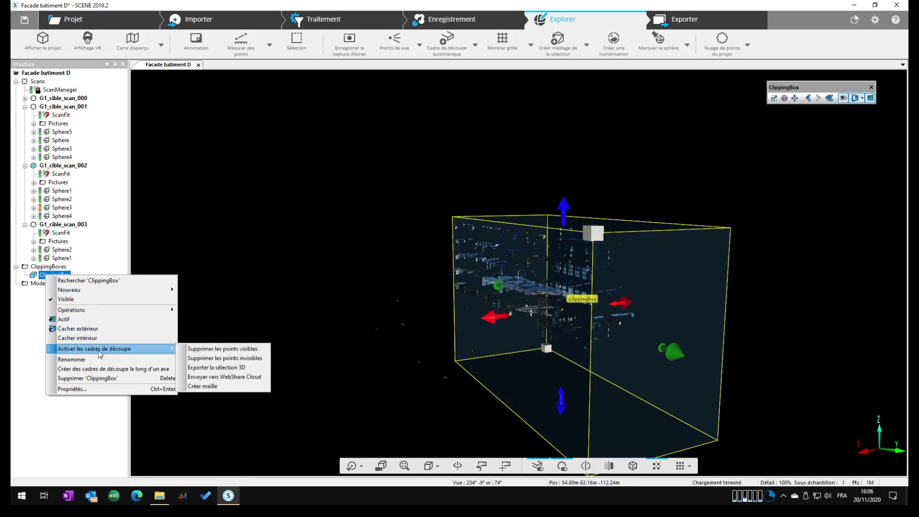
pyautogui.click(220, 359)
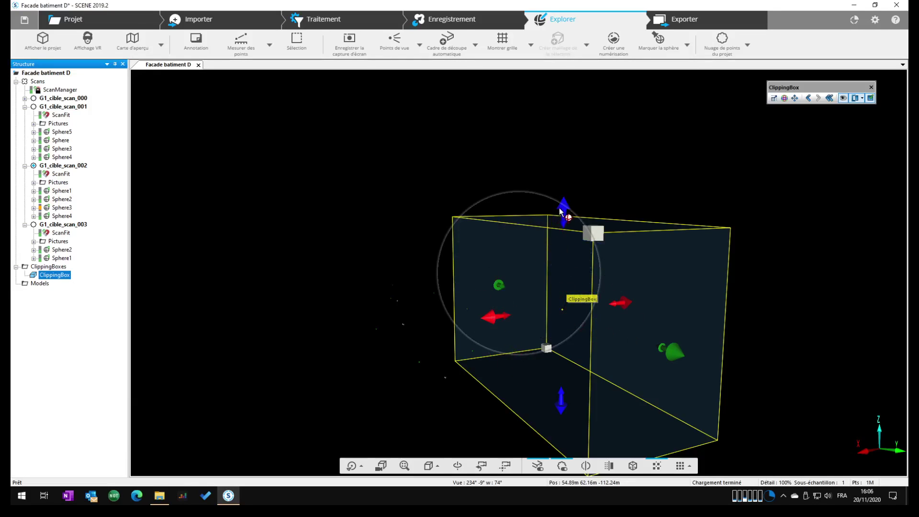
# - Enlarge the clipping box upward, beyond the building's end and in front of the facade to take in the front surface and roofs
pyautogui.moveTo(564, 213); pyautogui.dragTo(564, 201)
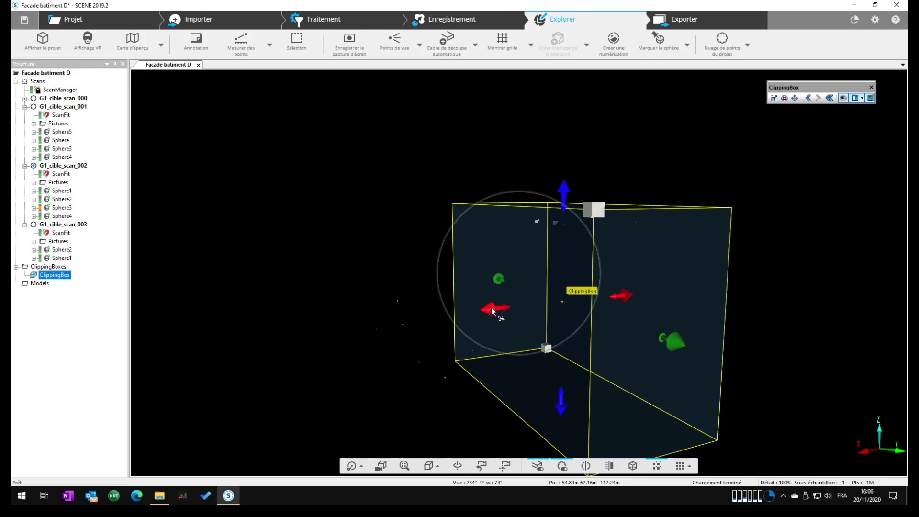
pyautogui.moveTo(487, 312); pyautogui.dragTo(466, 311)
pyautogui.moveTo(666, 346); pyautogui.dragTo(702, 363)
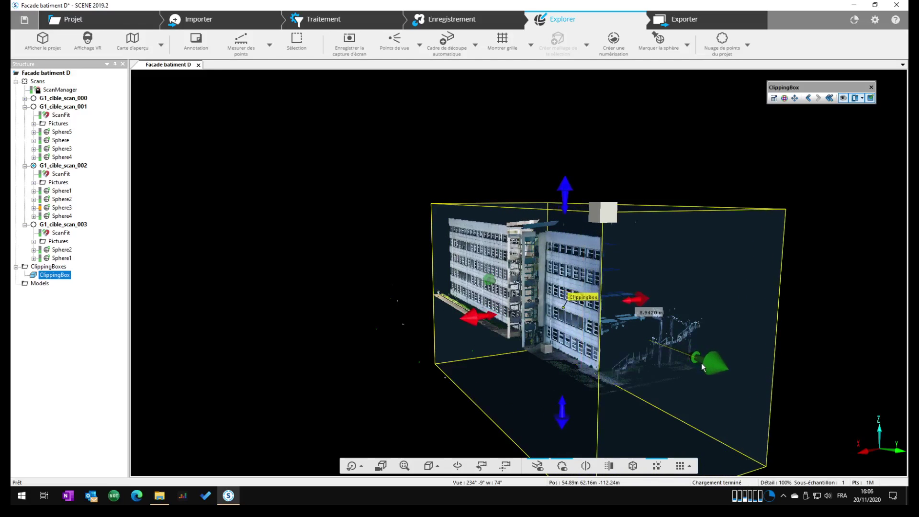
pyautogui.moveTo(470, 416); pyautogui.dragTo(622, 401)
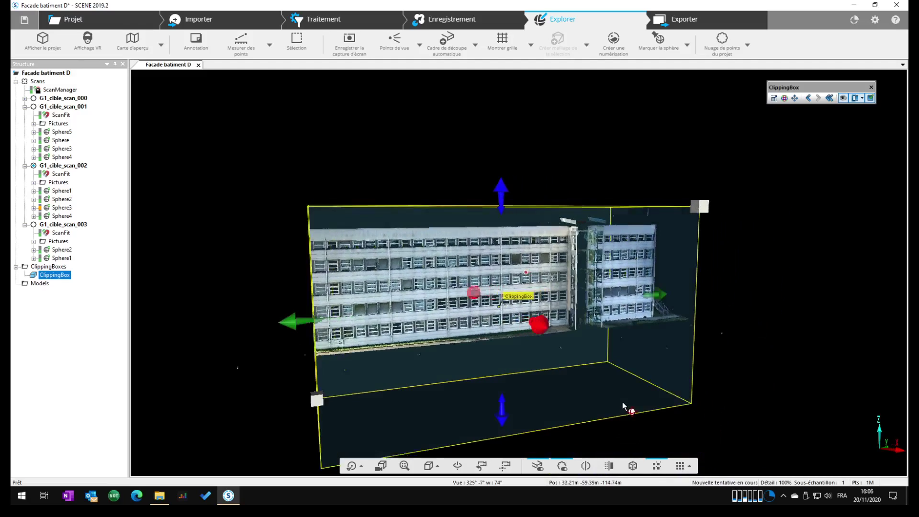
pyautogui.moveTo(555, 342)
pyautogui.mouseDown()
pyautogui.moveTo(546, 324)
pyautogui.moveTo(566, 342)
pyautogui.mouseUp()
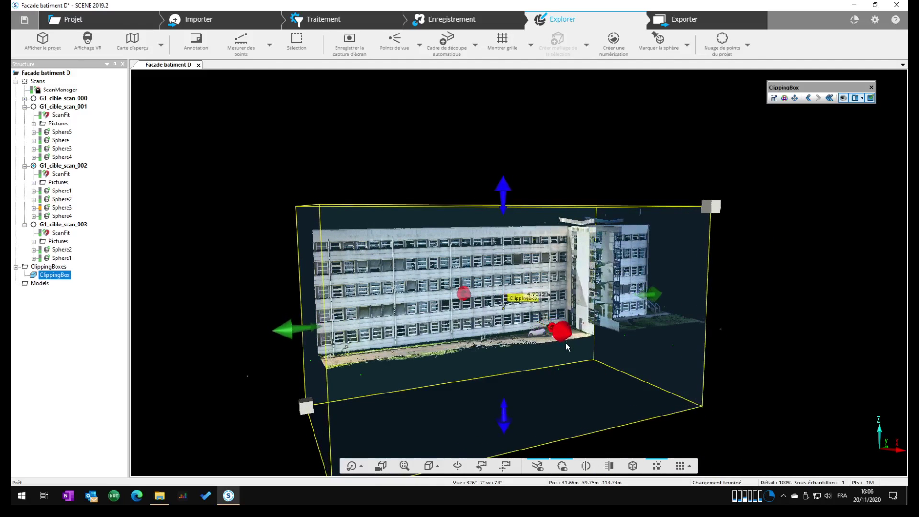
# - Extend the clipping box about 20.5 m past the orange wall and canopy, and trim that end back about 1.3 m
pyautogui.moveTo(289, 335); pyautogui.dragTo(169, 352)
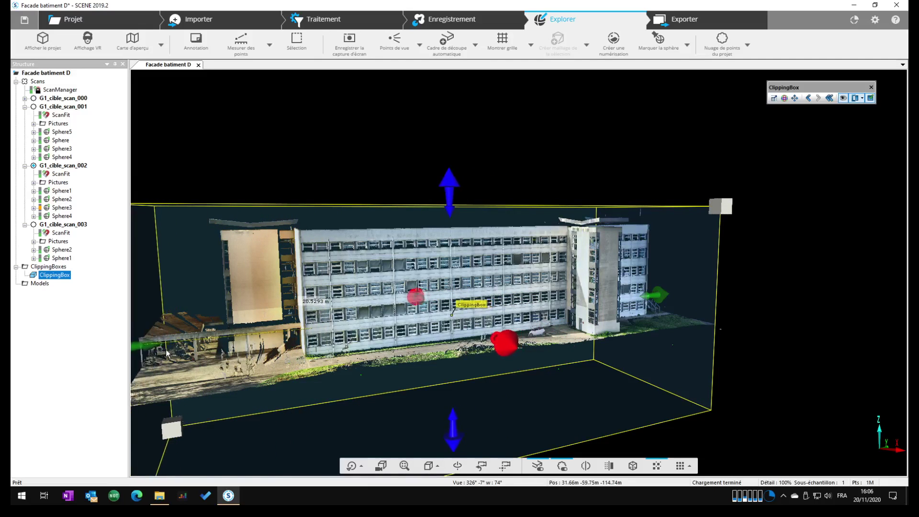
pyautogui.moveTo(169, 353); pyautogui.dragTo(324, 325, button='right')
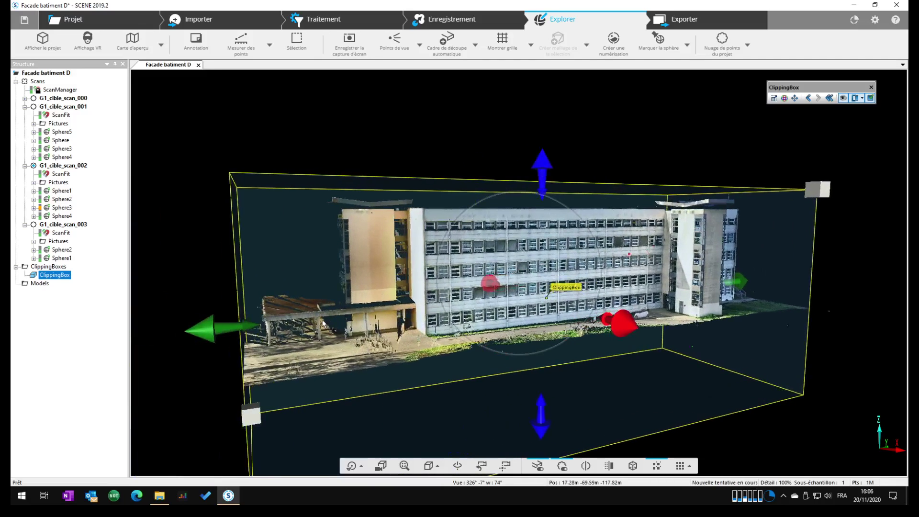
pyautogui.scroll(-1, 324, 325)
pyautogui.moveTo(211, 328)
pyautogui.mouseDown()
pyautogui.moveTo(203, 327)
pyautogui.moveTo(218, 331)
pyautogui.mouseUp()
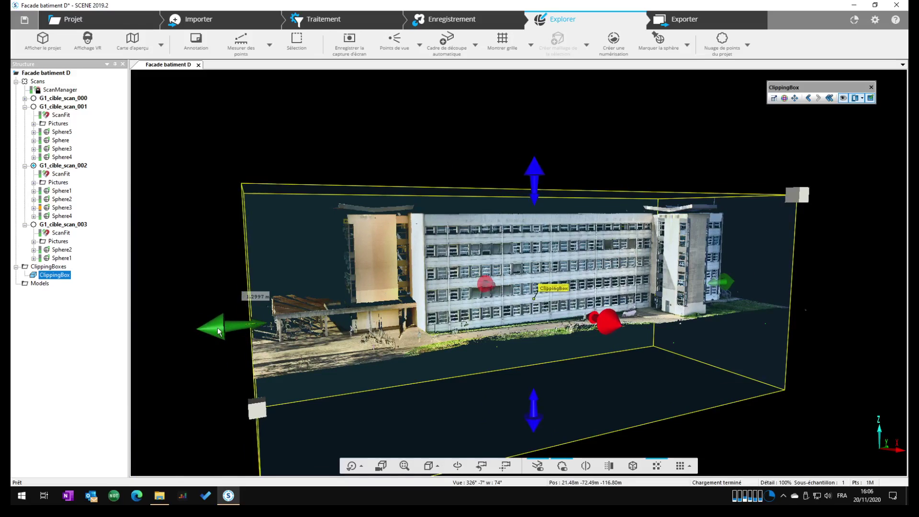
# - Raise the clipping box's bottom face closer to the ground, check the facade from the front and deselect the box
pyautogui.moveTo(535, 421); pyautogui.dragTo(534, 378)
pyautogui.moveTo(638, 398); pyautogui.dragTo(574, 407)
pyautogui.moveTo(623, 279); pyautogui.dragTo(530, 312, button='middle')
pyautogui.scroll(-1, 598, 304)
pyautogui.scroll(3, 599, 304)
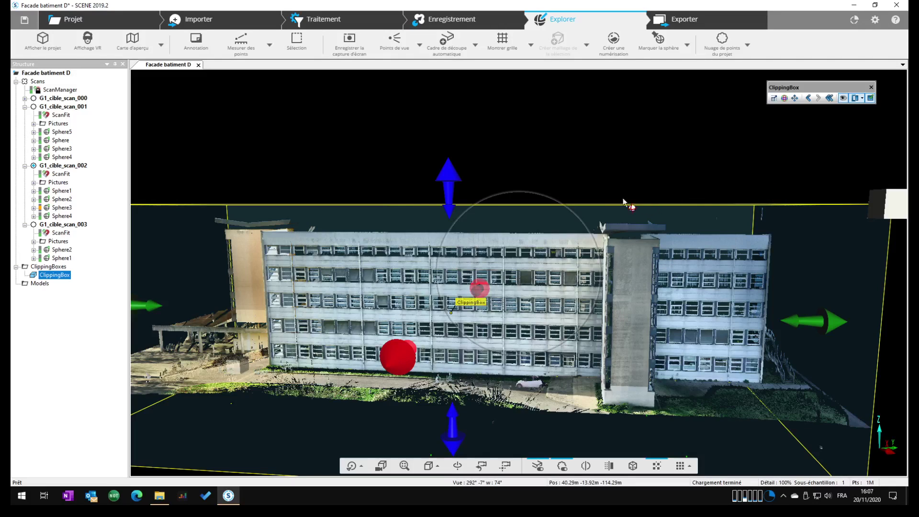
pyautogui.click(531, 167)
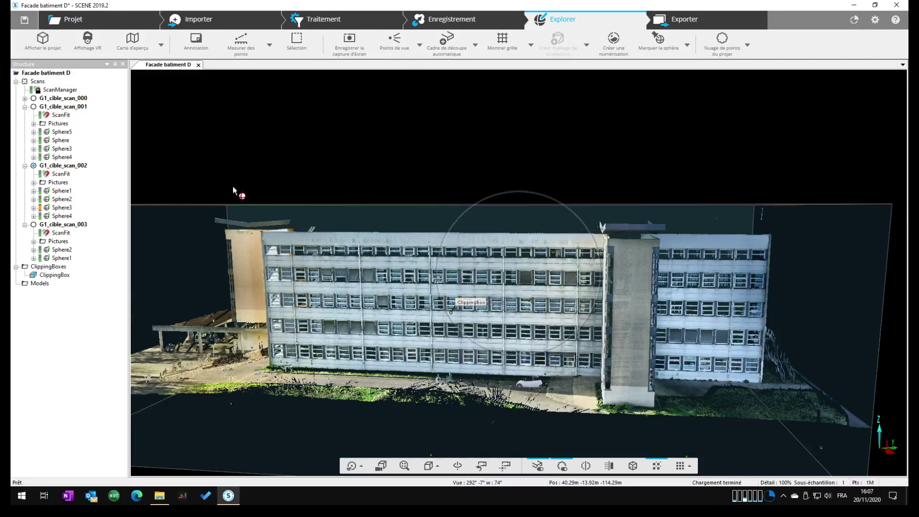
# - Export the clipping box's points as a ReCap scan file named nuage facade D.rcs in the TP Facade folder
pyautogui.rightClick(54, 276)
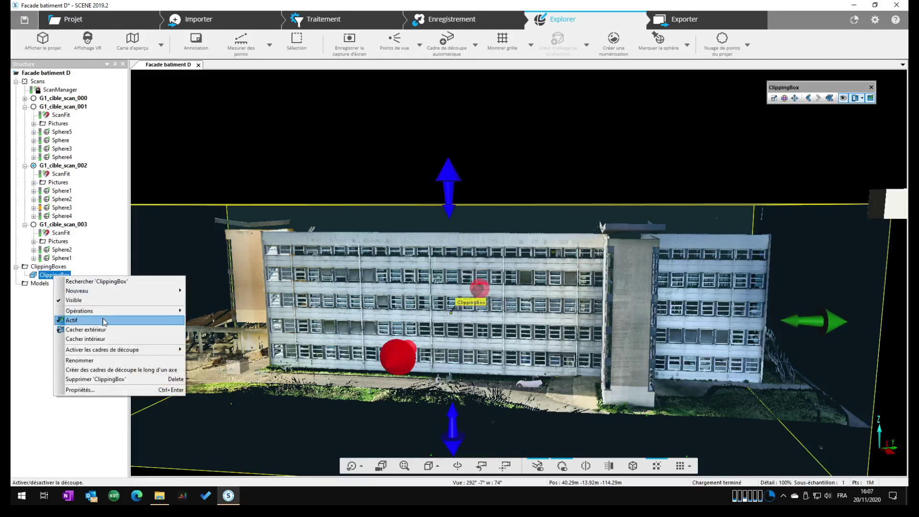
pyautogui.moveTo(124, 357)
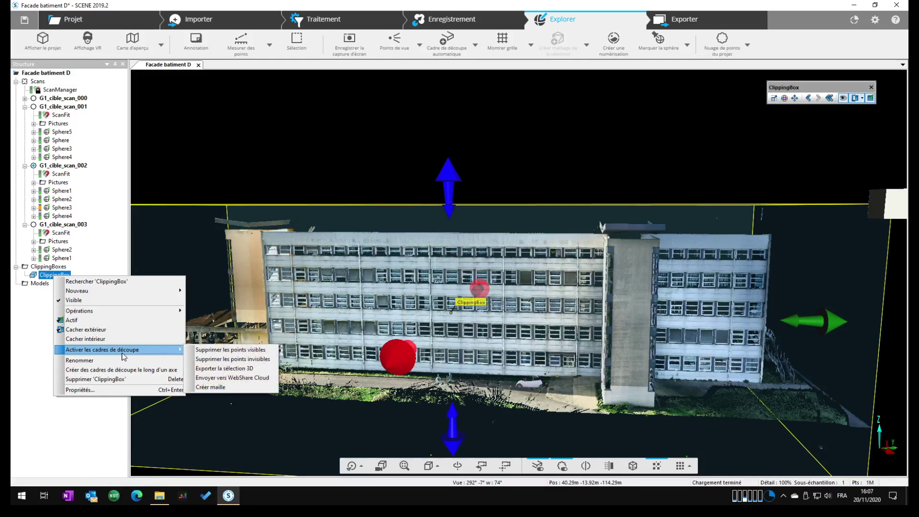
pyautogui.click(225, 368)
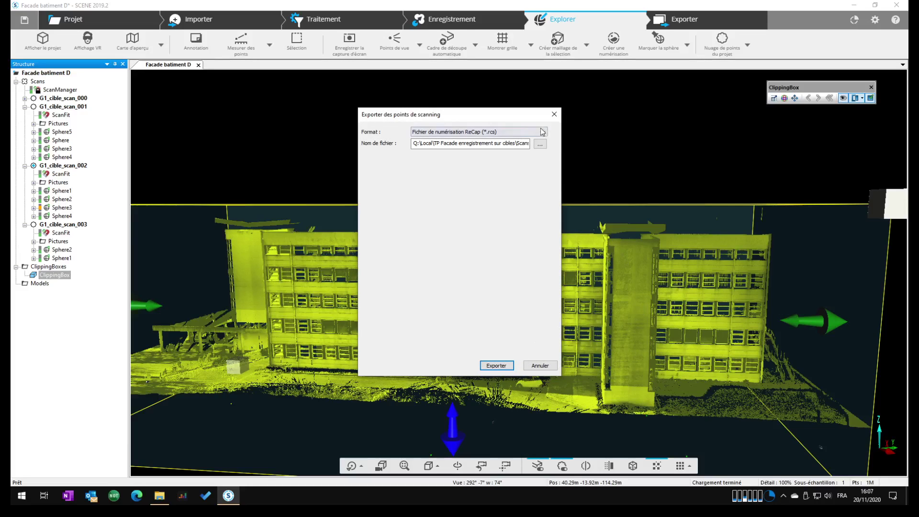
pyautogui.click(540, 144)
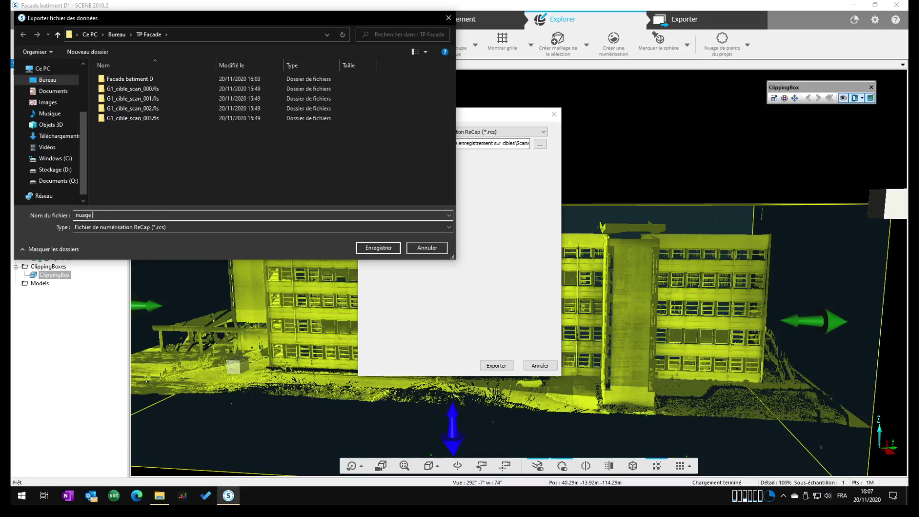
pyautogui.press('Return')
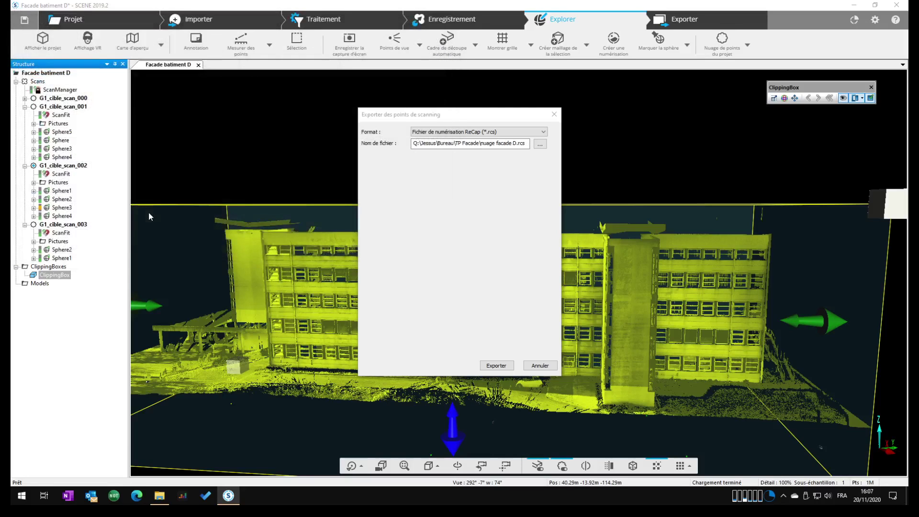
pyautogui.click(503, 365)
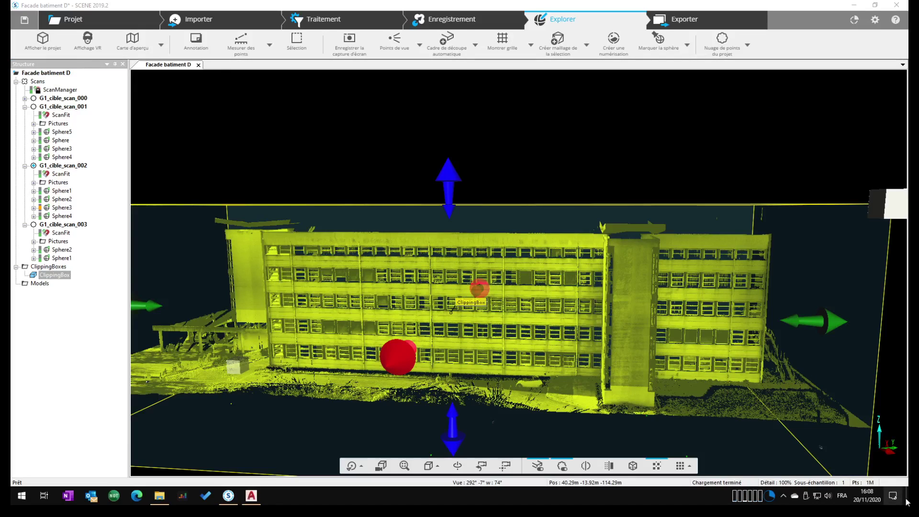
# - Find the exported nuage facade D.rcs in the TP Facade folder using File Explorer and open it in Autodesk ReCap
pyautogui.click(160, 496)
pyautogui.click(414, 206)
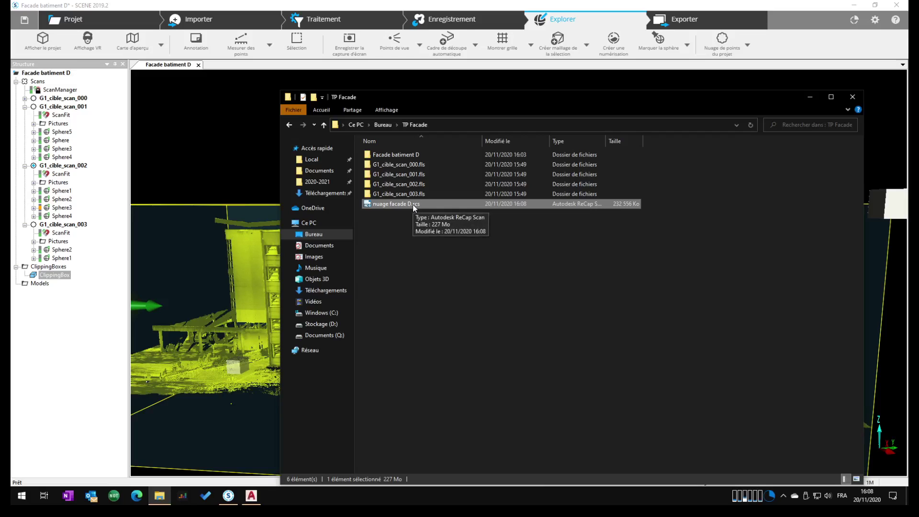
pyautogui.doubleClick(413, 205)
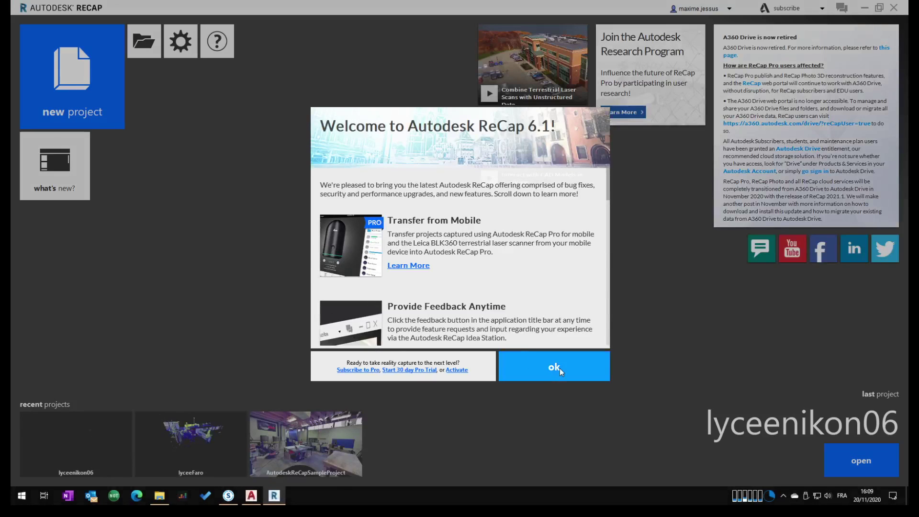
# - Dismiss the welcome message and create a new ReCap project with the default name and save location
pyautogui.click(559, 369)
pyautogui.click(65, 81)
pyautogui.click(372, 239)
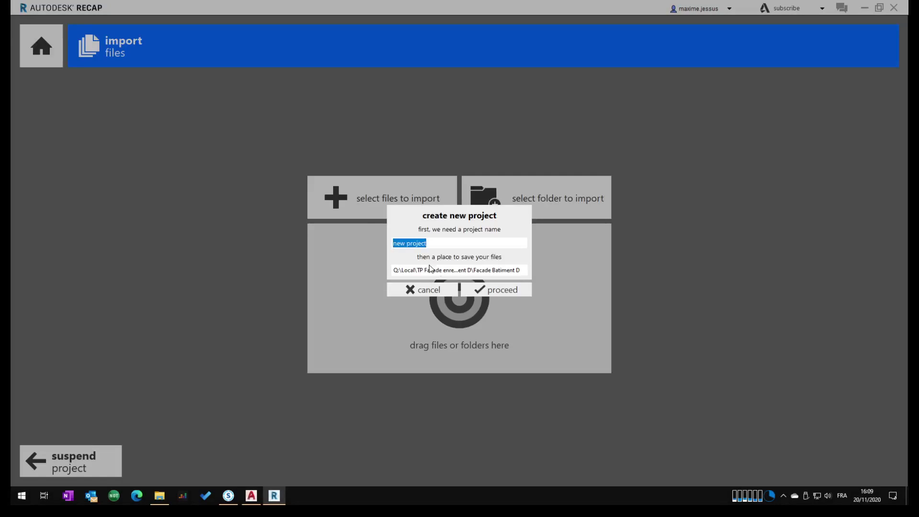
pyautogui.click(491, 293)
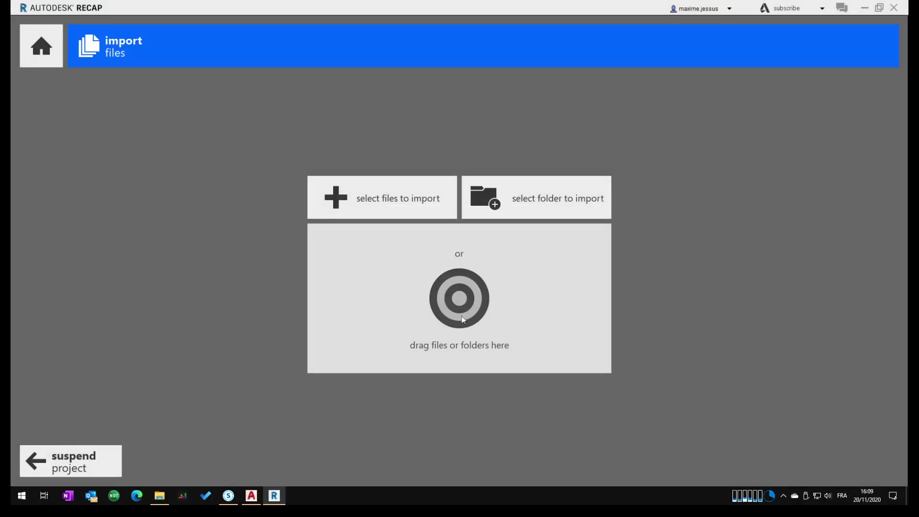
# - Import nuage facade D.rcs from the TP Facade folder into the project and launch it
pyautogui.click(160, 497)
pyautogui.moveTo(380, 96); pyautogui.dragTo(603, 108)
pyautogui.moveTo(622, 218); pyautogui.dragTo(471, 307)
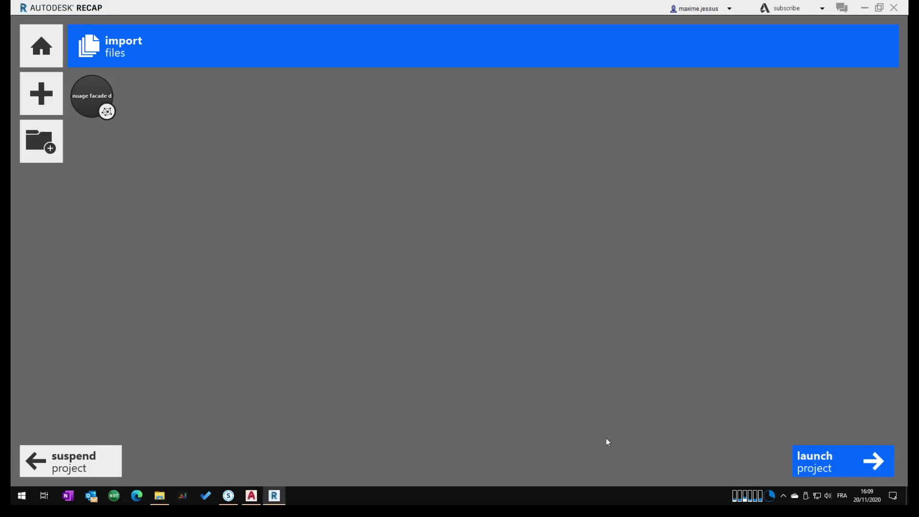
pyautogui.click(828, 469)
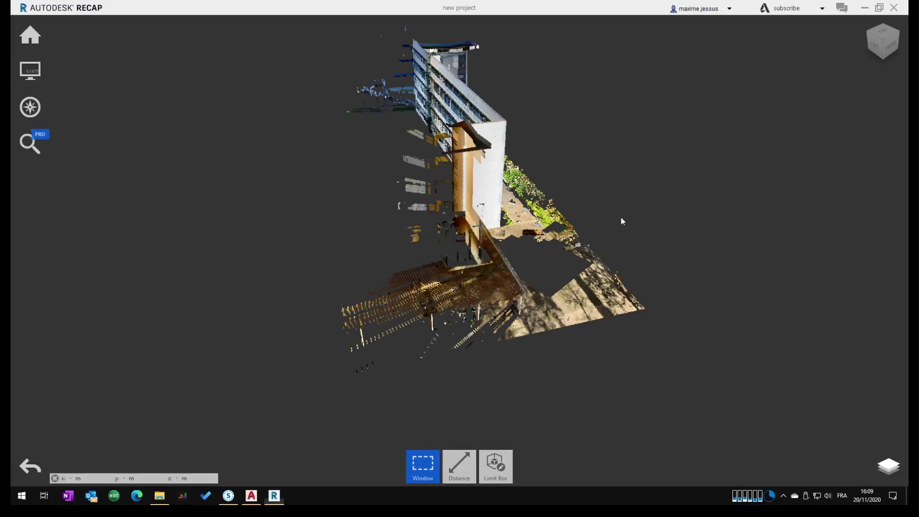
# - Examine the facade point cloud from above and up close around the stair tower, and exit ReCap without saving
pyautogui.moveTo(617, 203); pyautogui.dragTo(576, 321)
pyautogui.scroll(2, 573, 220)
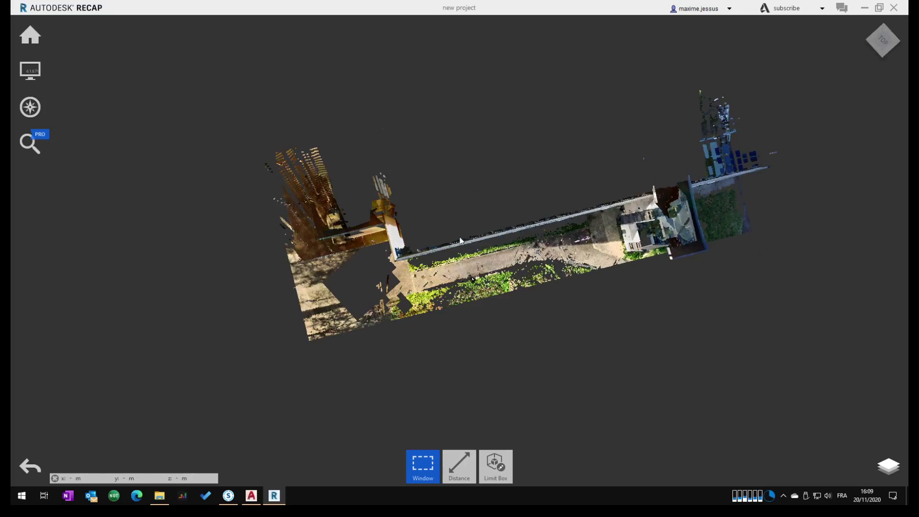
pyautogui.moveTo(651, 182); pyautogui.dragTo(446, 178)
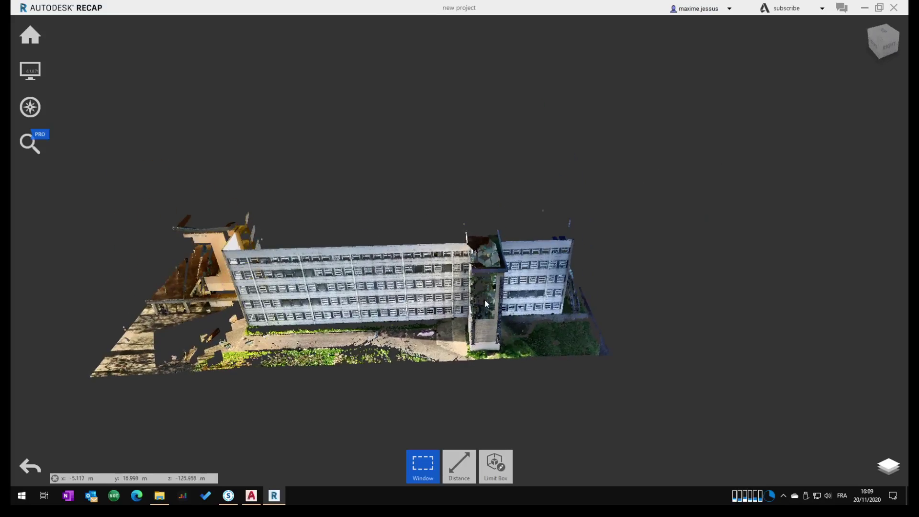
pyautogui.scroll(5, 485, 301)
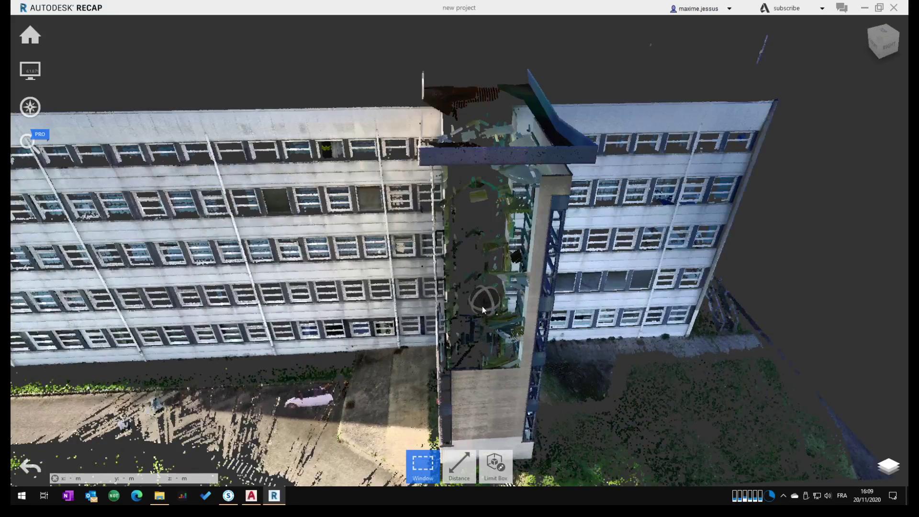
pyautogui.moveTo(485, 302); pyautogui.dragTo(491, 273)
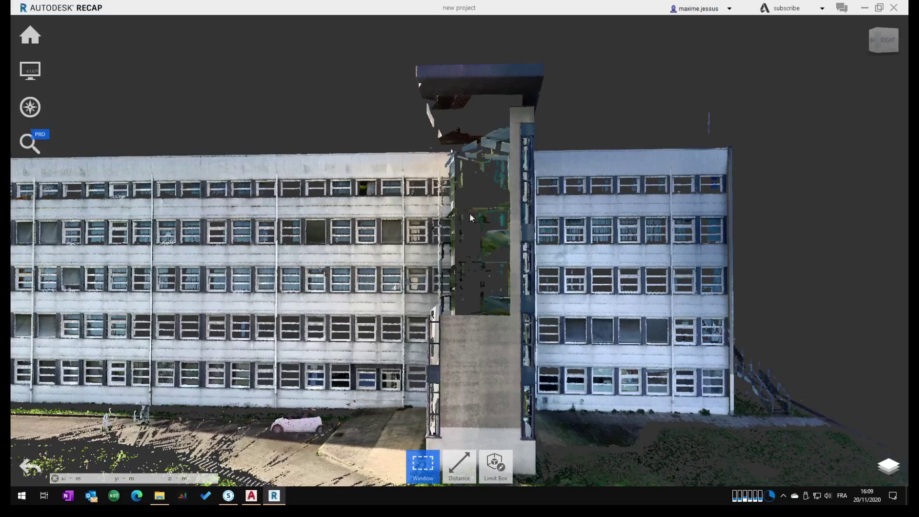
pyautogui.moveTo(491, 273); pyautogui.dragTo(522, 247, button='middle')
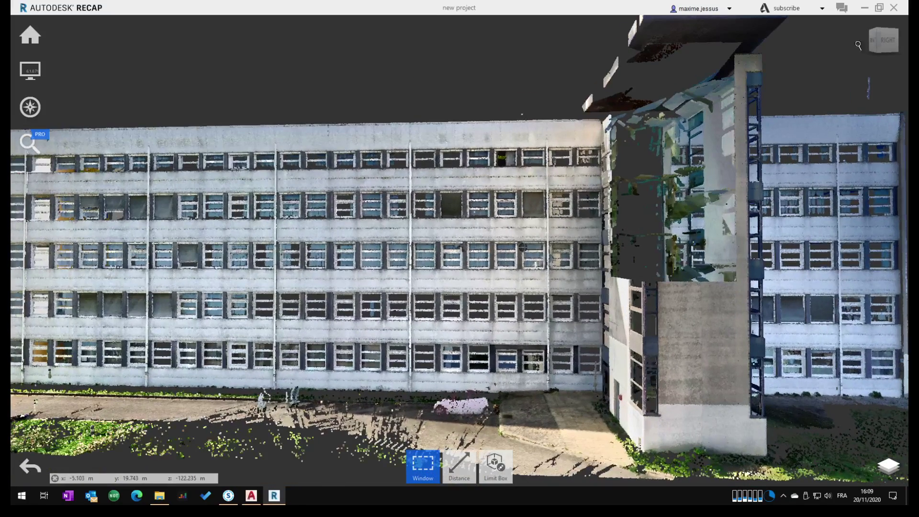
pyautogui.click(895, 8)
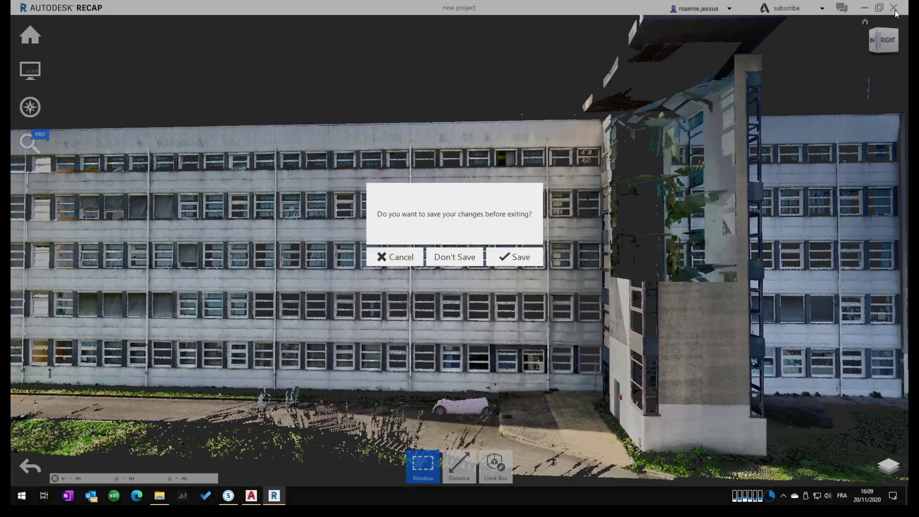
pyautogui.click(474, 256)
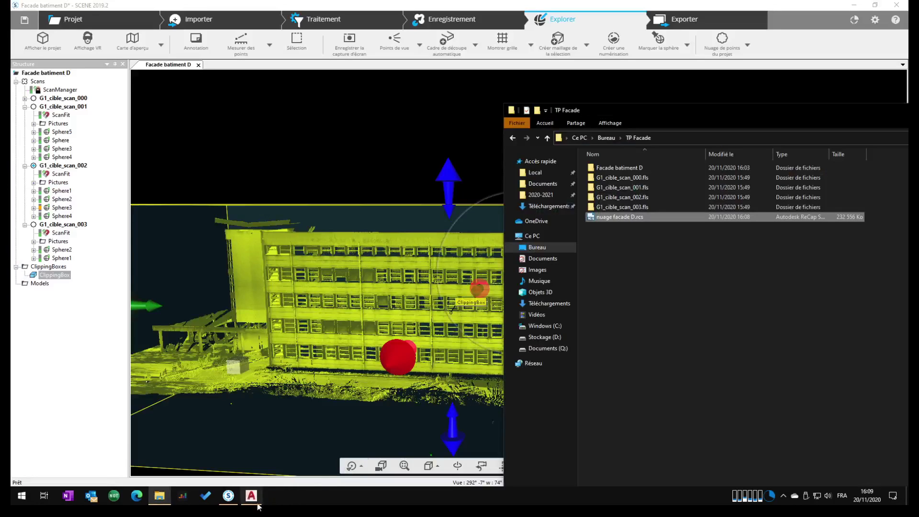
# - Switch to AutoCAD with Covadis and attach the nuage facade D.rcs scan from the desktop's TP Facade folder at 0,0,0 with scale 1
pyautogui.click(252, 498)
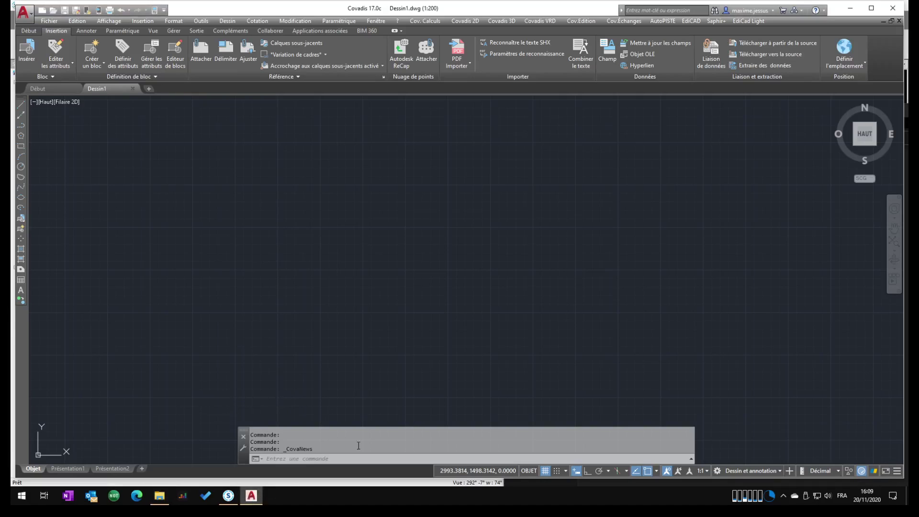
pyautogui.click(430, 58)
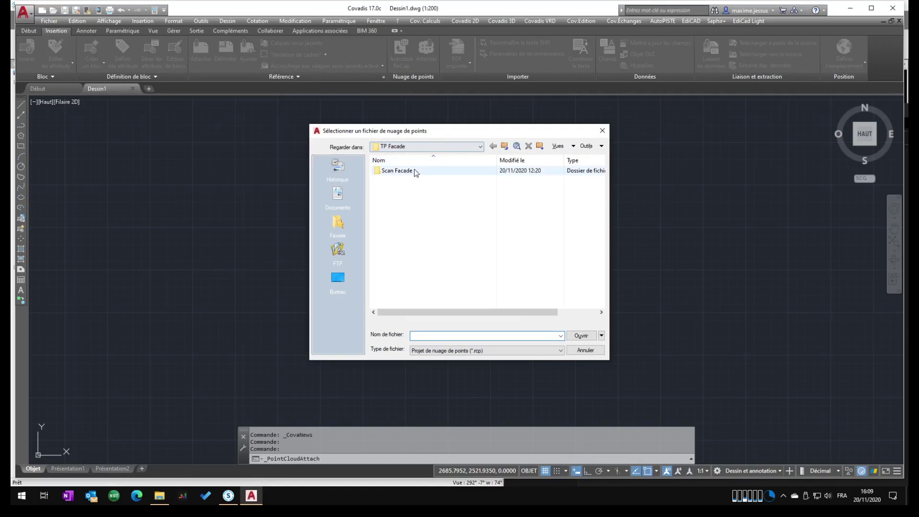
pyautogui.click(448, 351)
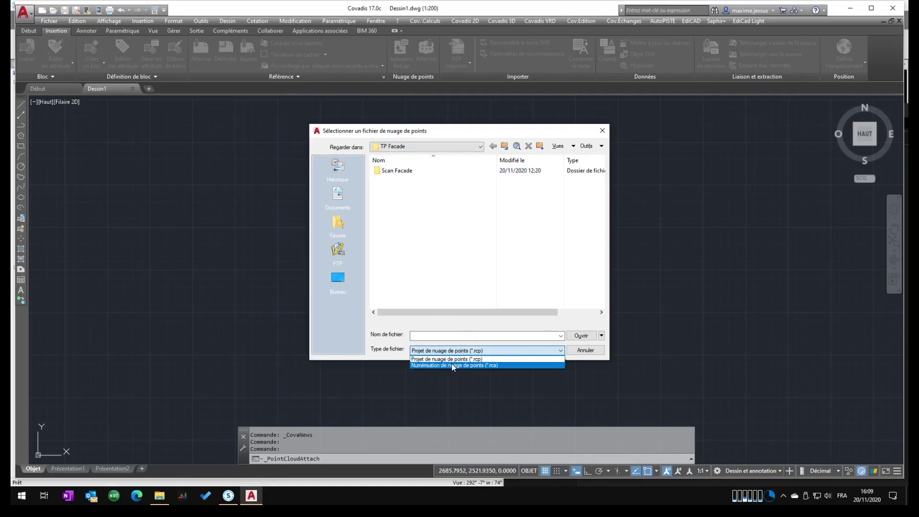
pyautogui.click(452, 365)
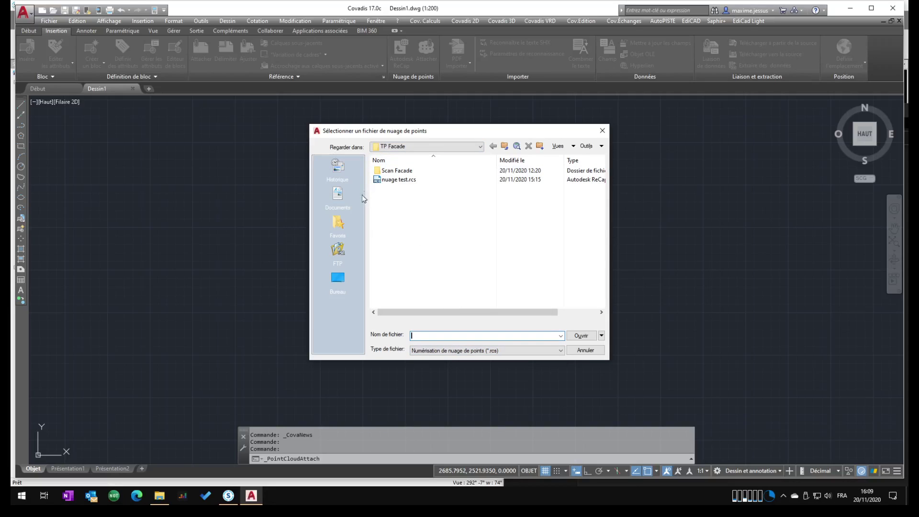
pyautogui.click(338, 278)
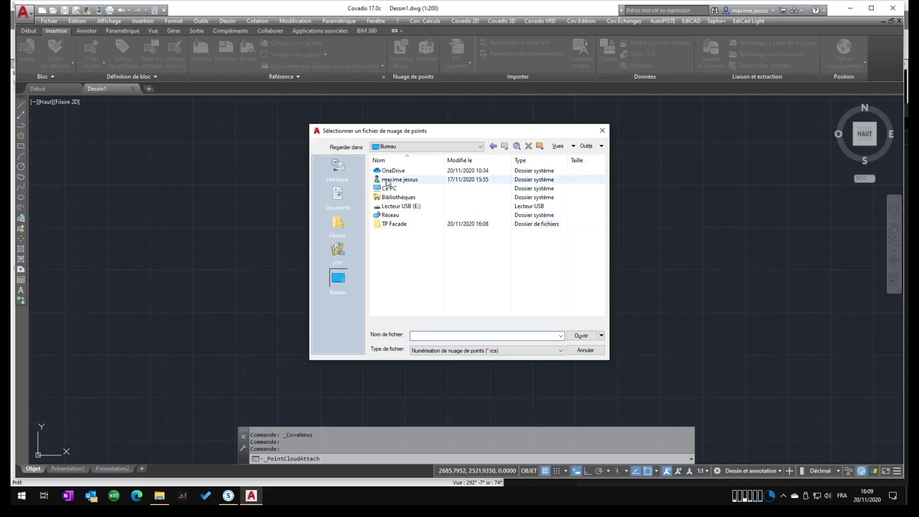
pyautogui.doubleClick(394, 224)
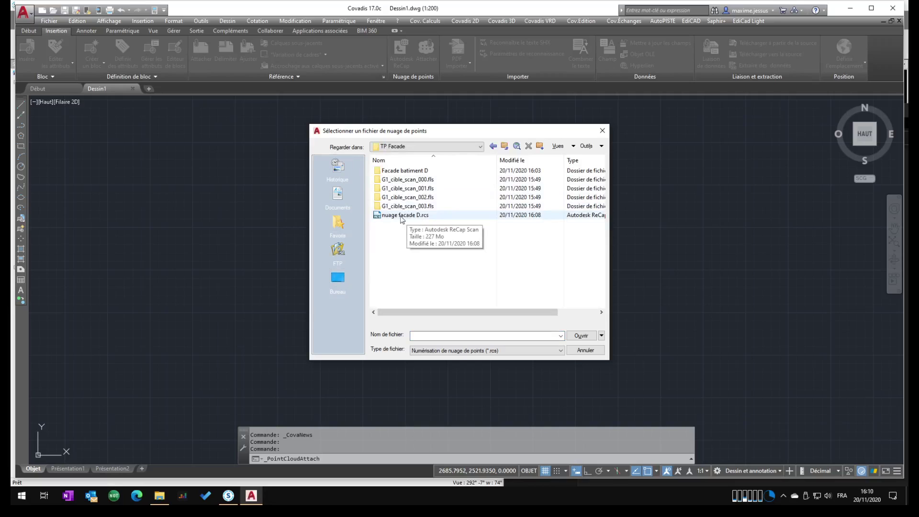
pyautogui.doubleClick(415, 216)
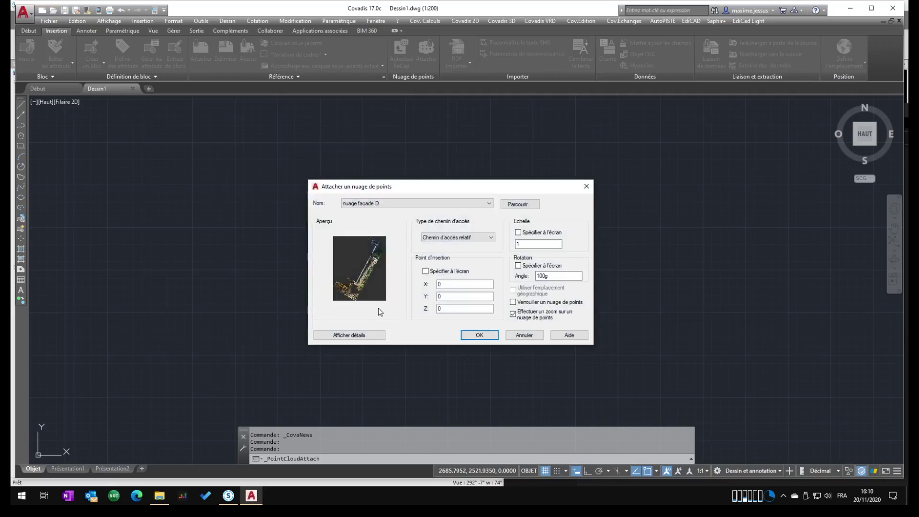
pyautogui.click(477, 334)
# - Examine the attached point cloud in 3D, ending on a level front view of the facade
pyautogui.moveTo(590, 317); pyautogui.dragTo(522, 258, button='middle')
pyautogui.keyDown('shift'); pyautogui.moveTo(507, 312); pyautogui.dragTo(474, 230, button='middle'); pyautogui.keyUp('shift')
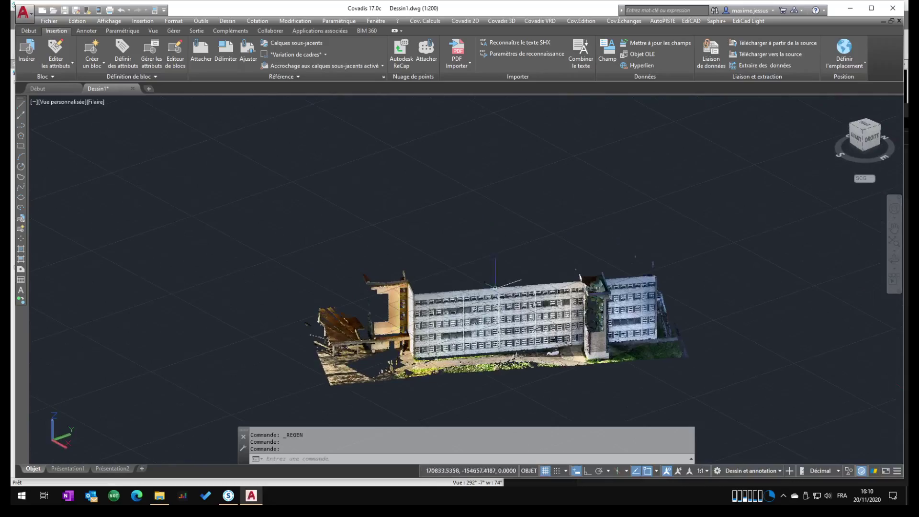
pyautogui.scroll(6, 526, 341)
pyautogui.scroll(-8, 526, 341)
pyautogui.keyDown('shift'); pyautogui.moveTo(525, 341); pyautogui.dragTo(504, 319, button='middle'); pyautogui.keyUp('shift')
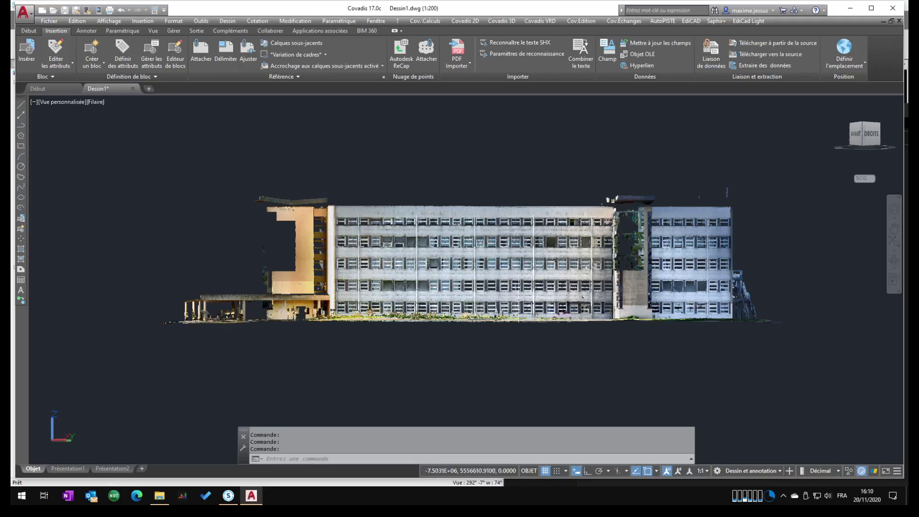